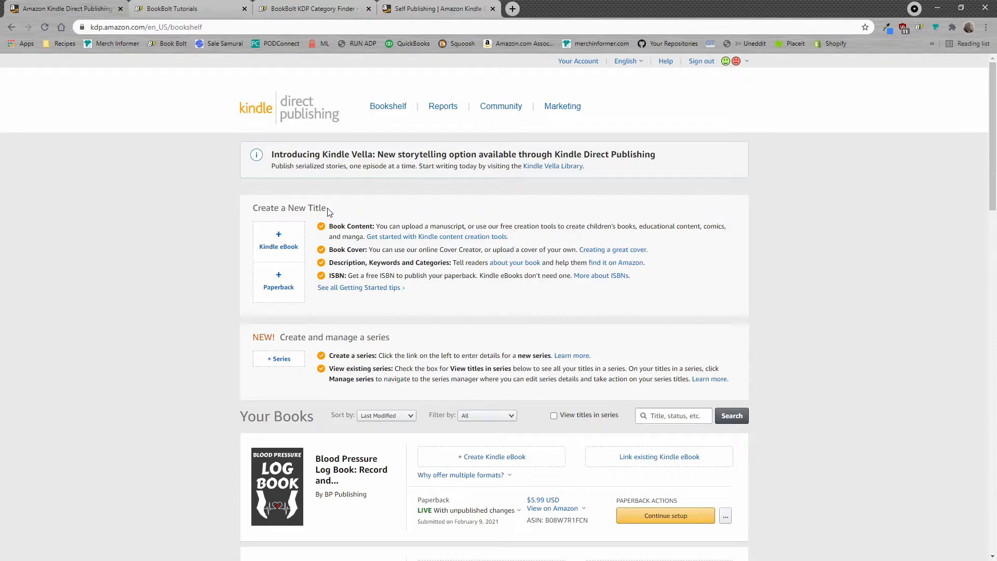
- Start creating a new paperback title from the bookshelf
left_click(295, 285)
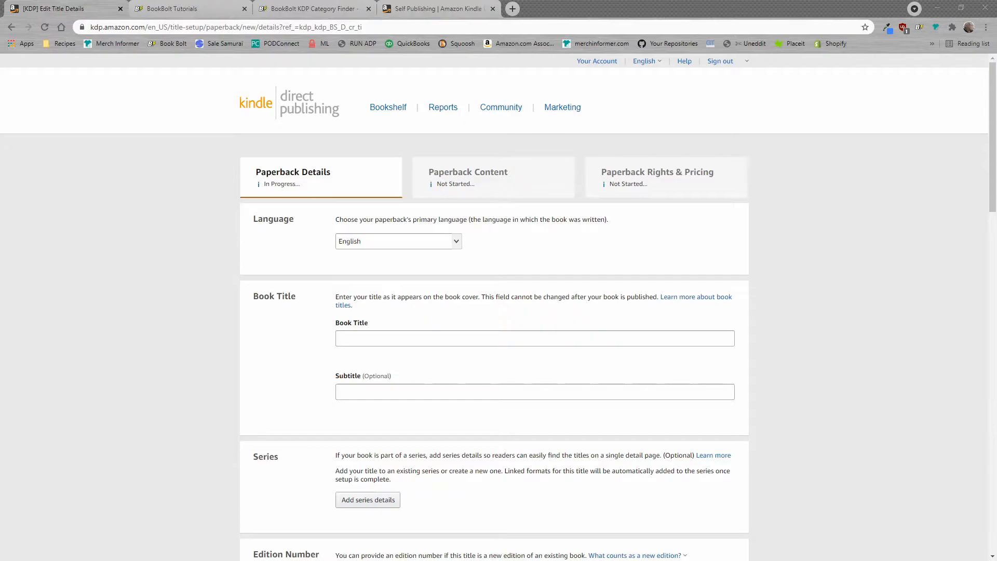
- Switch to the scuba interior PDF and examine its title page and lined journal pages
left_click_drag(0, 6, 218, 0)
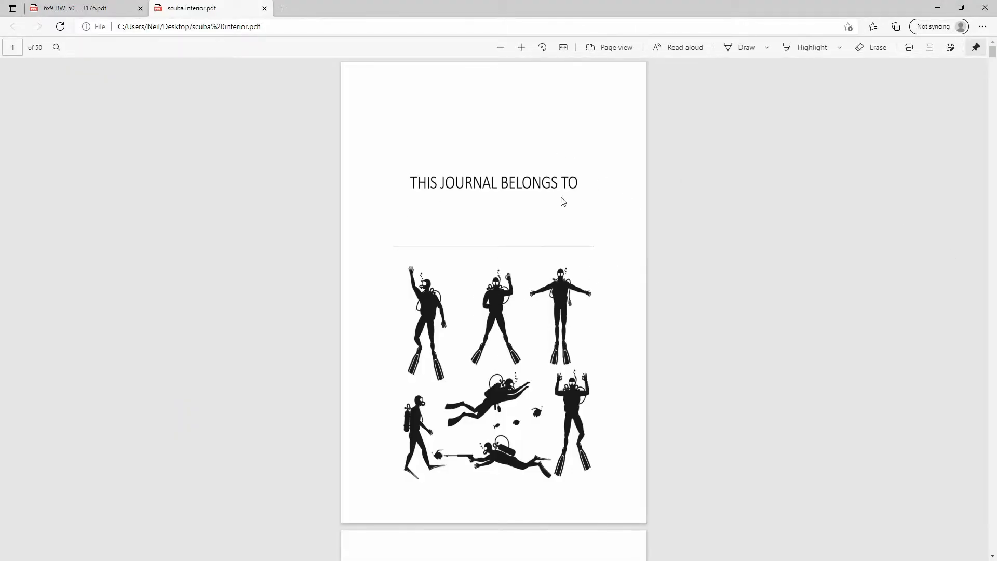
scroll(540, 291, "down", 15)
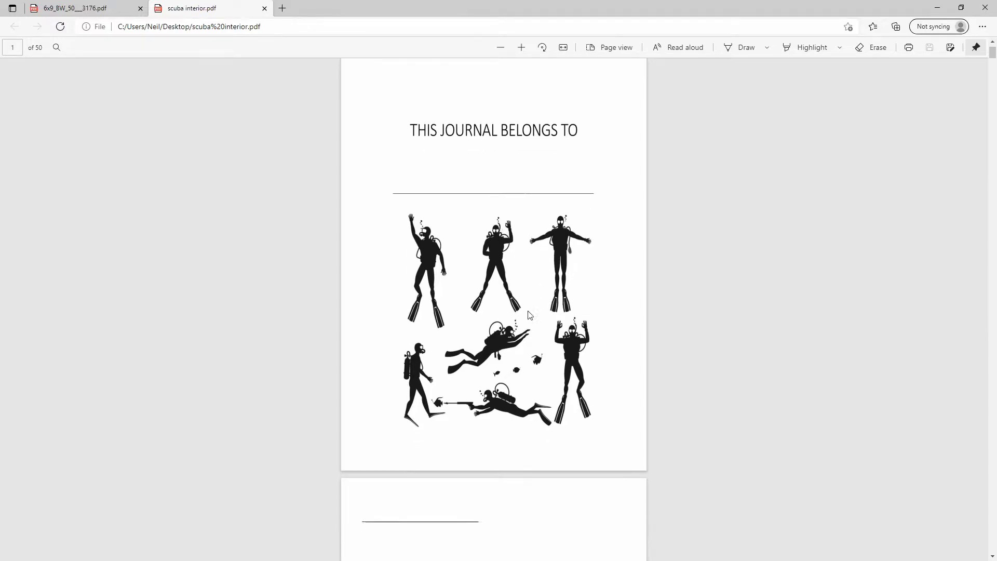
scroll(534, 290, "up", 17)
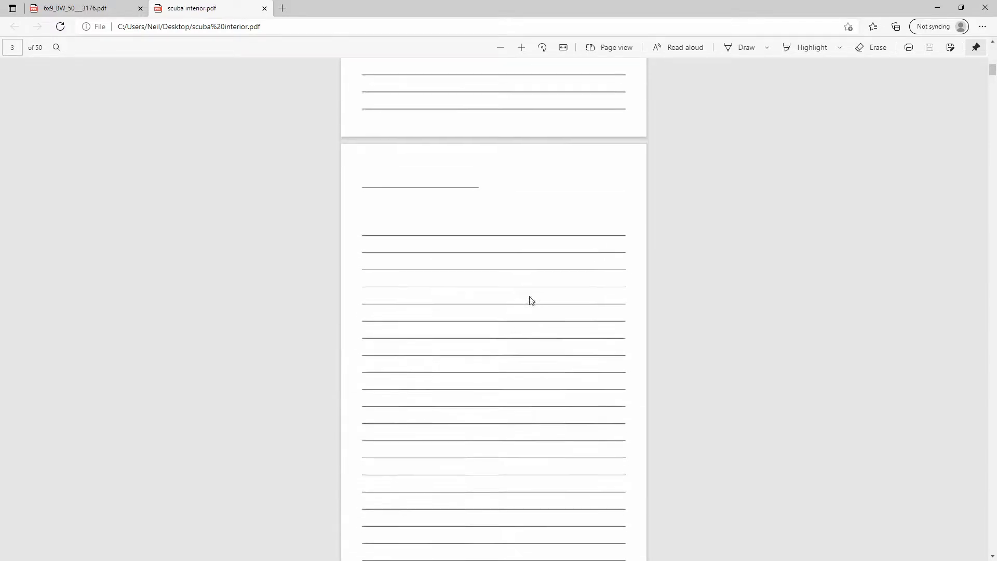
left_click_drag(526, 5, 996, 127)
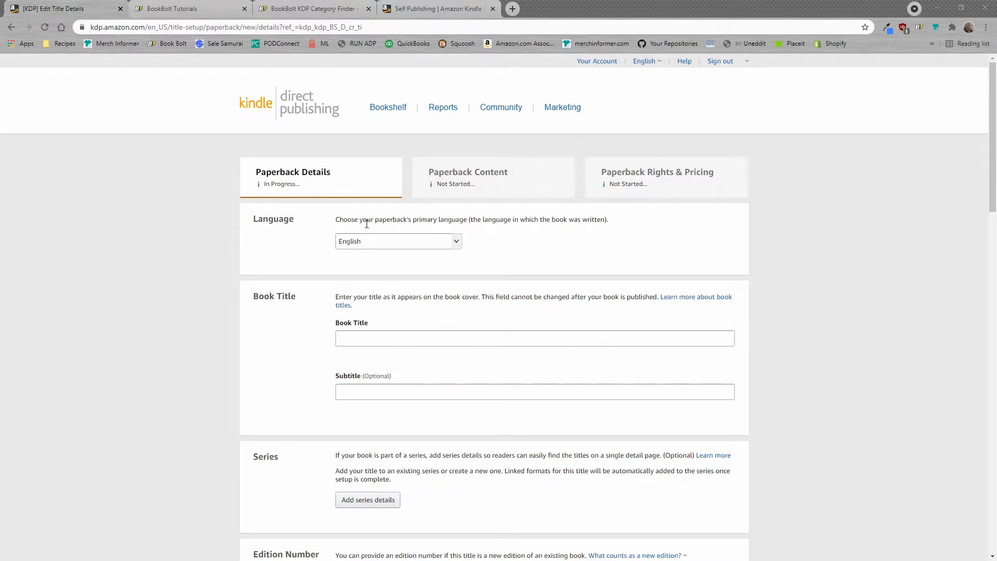
- Look over the sections of the Paperback Details form, from the book title through adult content
scroll(447, 260, "down", 6)
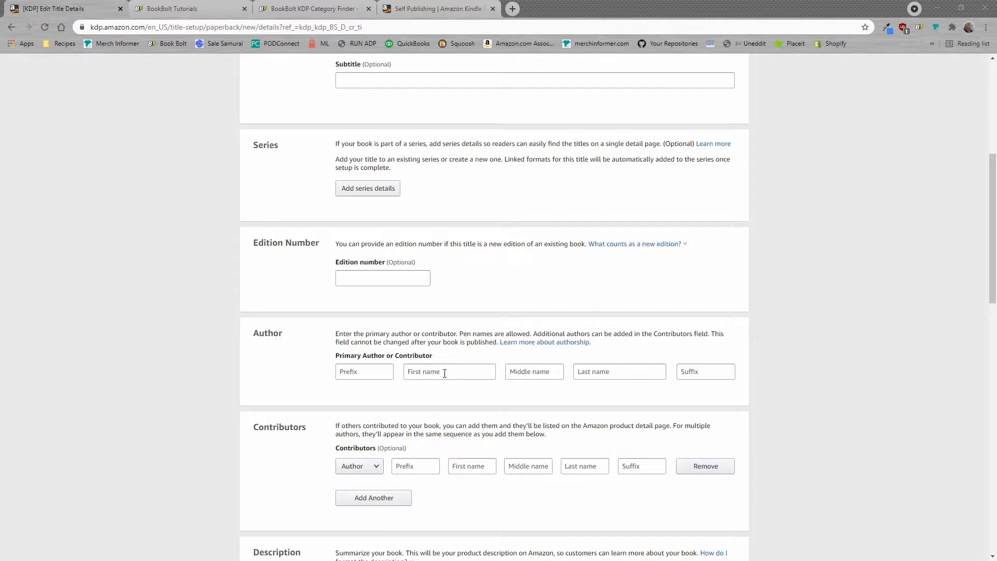
scroll(465, 378, "down", 4)
scroll(451, 409, "down", 5)
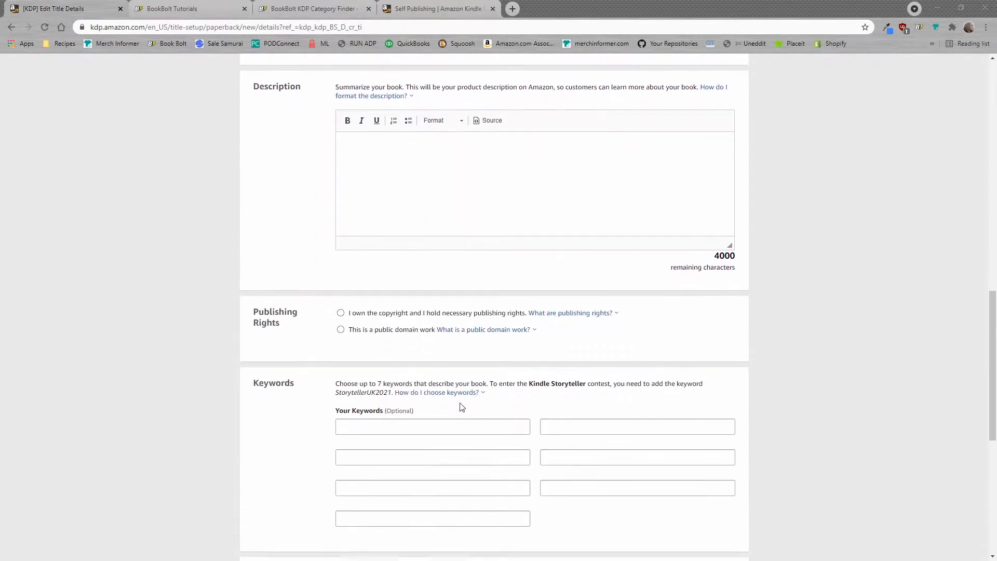
scroll(462, 409, "down", 3)
scroll(617, 338, "down", 3)
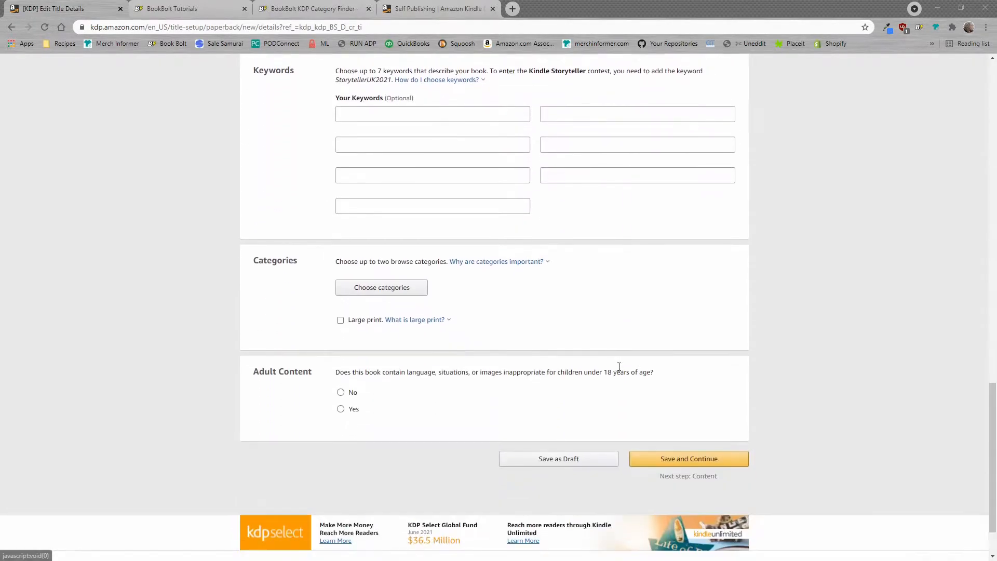
scroll(387, 371, "up", 20)
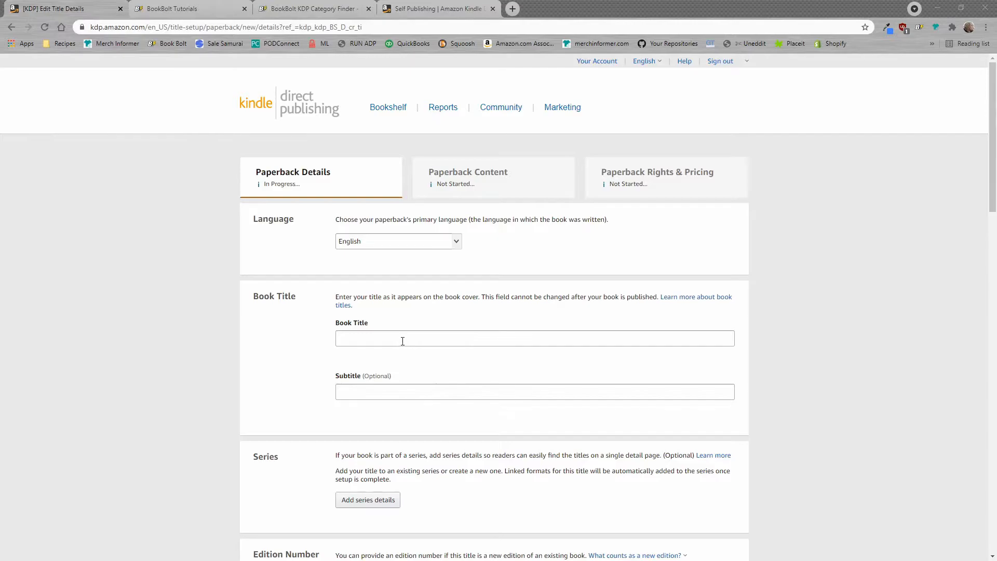
- Set the book title to "Scuba Diving Log Book Journal" and the subtitle to "Nautical Log Book Journal For Tracking Dives and Undersea Exploration"
left_click(402, 341)
type("Scuba Diving Log Book Journal")
left_click(414, 391)
type("Nautical Log Book Journal For Tracking Dives and Undersea Exploration")
left_click(756, 368)
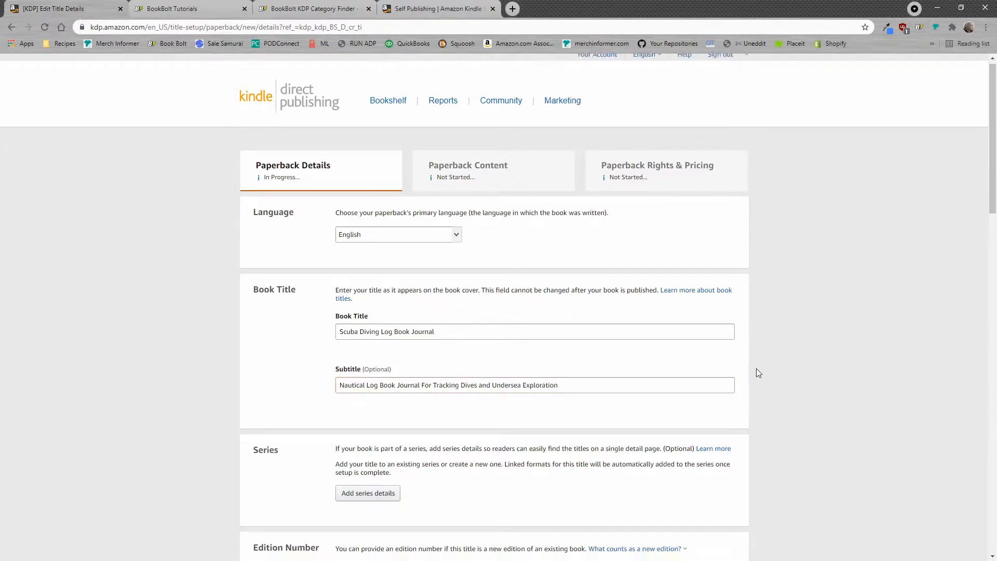
- Enter the primary author with first name "Scuba Diving" and last name "Log Book", leaving series and edition number blank
scroll(756, 368, "down", 3)
left_click_drag(283, 306, 253, 305)
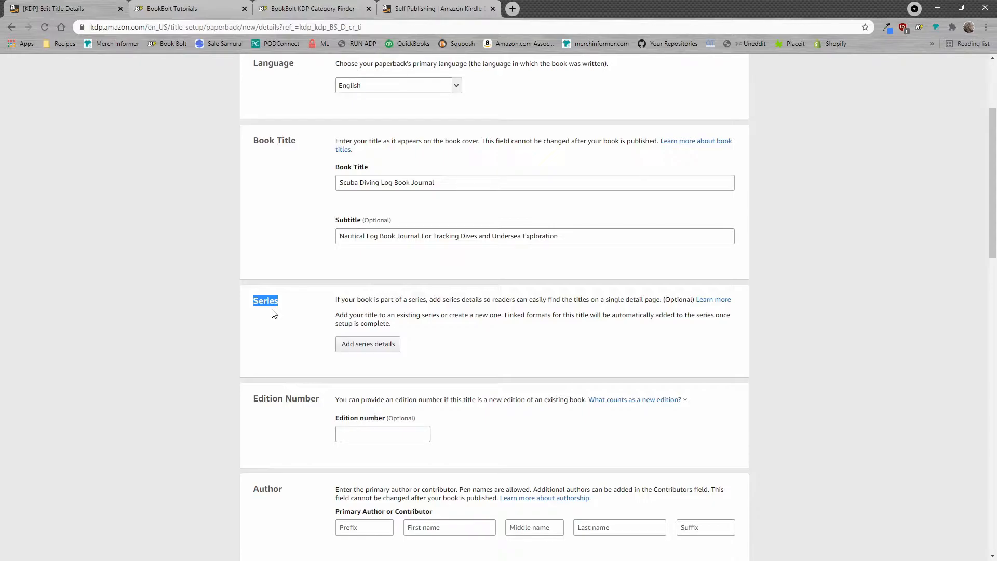
left_click(273, 300)
scroll(328, 287, "down", 3)
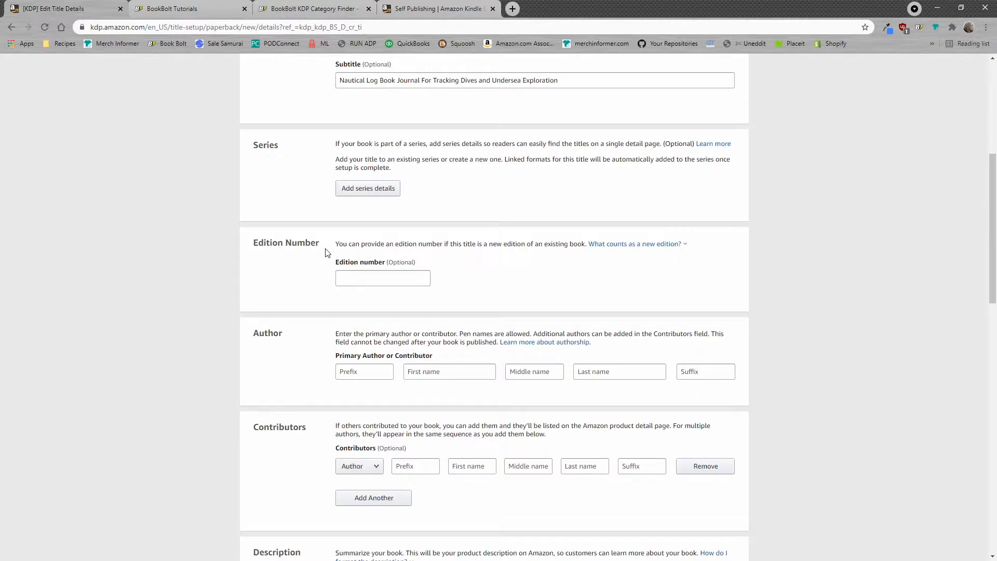
scroll(325, 253, "down", 2)
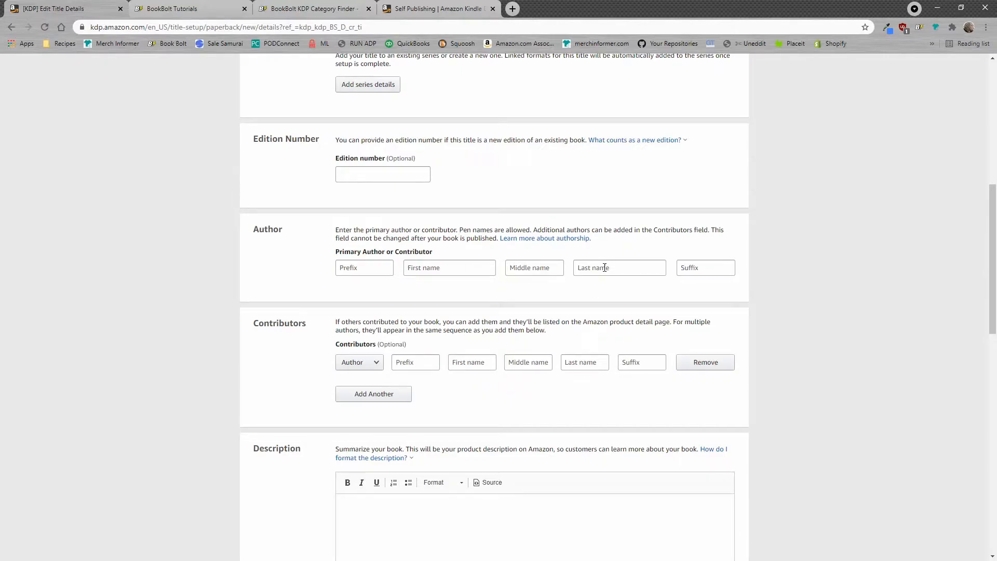
left_click(474, 268)
type("Scuba Diving")
left_click(618, 267)
type("Log Book")
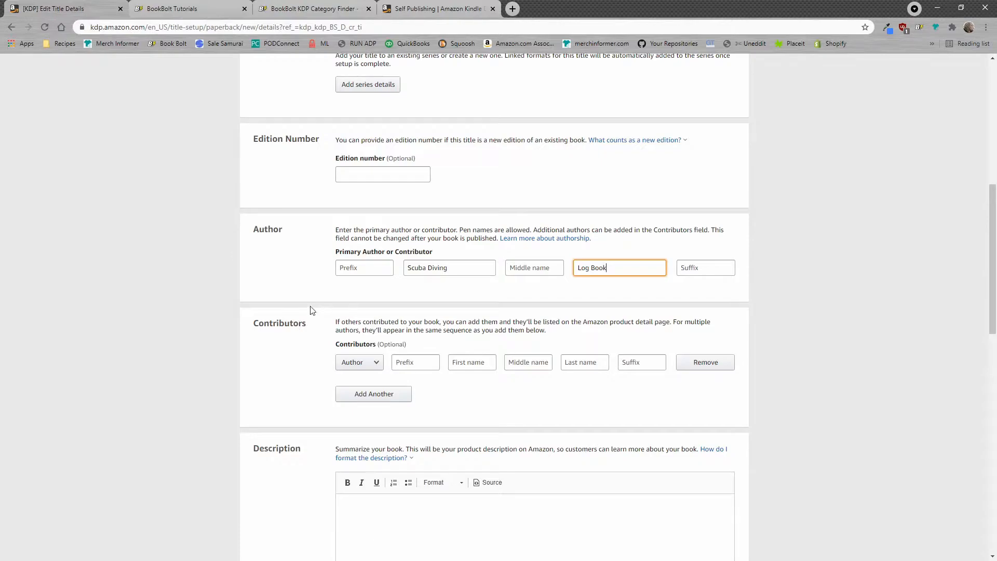
- Set the first keyword to "keywords related to the market" and the second to "who is the buyer for this book?"
left_click_drag(408, 345, 379, 345)
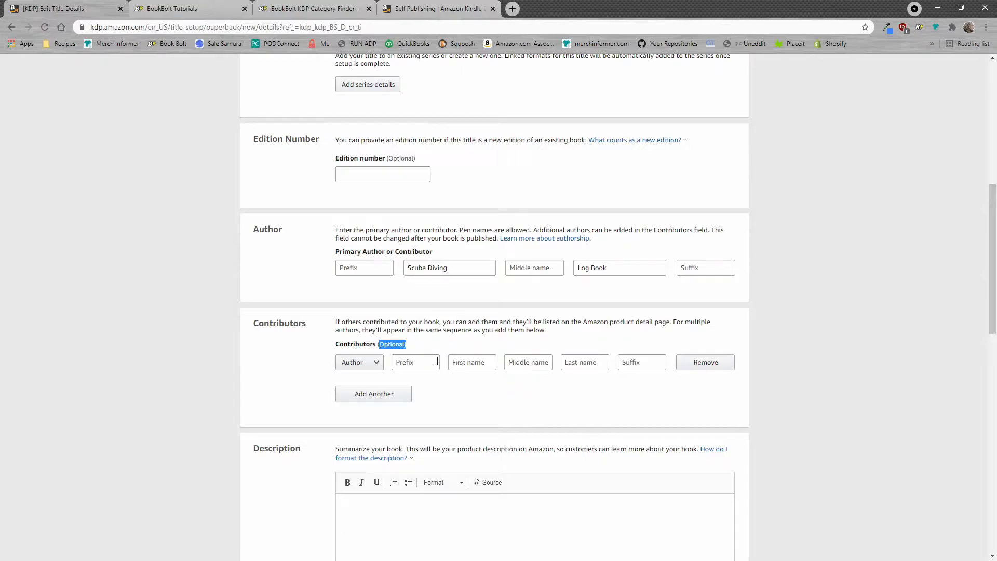
scroll(521, 391, "down", 4)
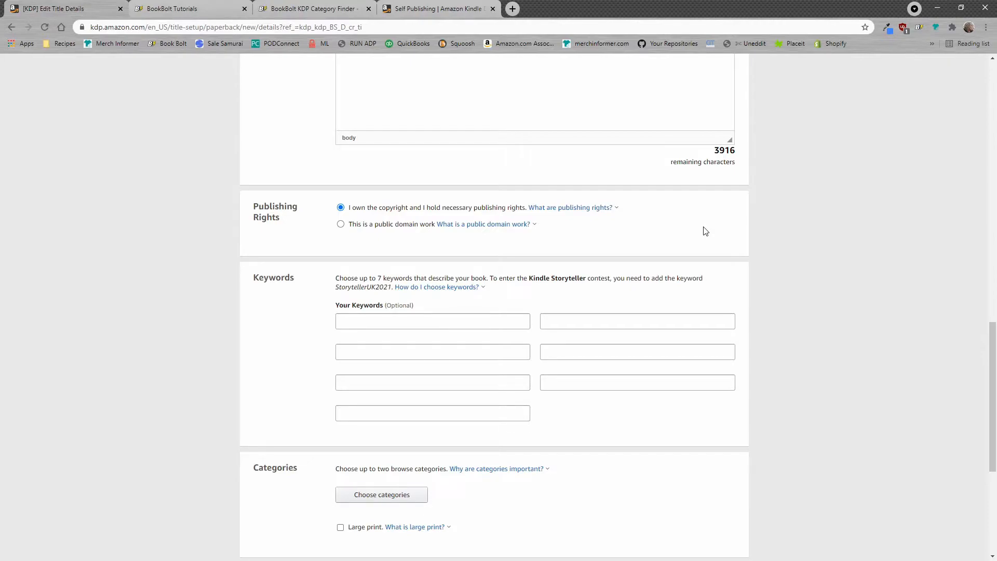
scroll(689, 241, "down", 1)
left_click(375, 270)
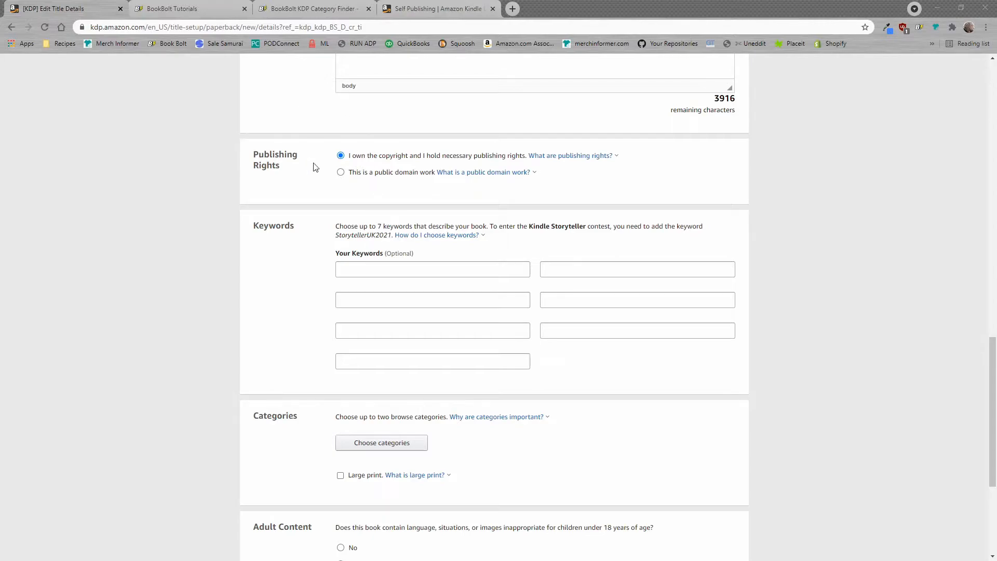
left_click(393, 271)
type("keywo")
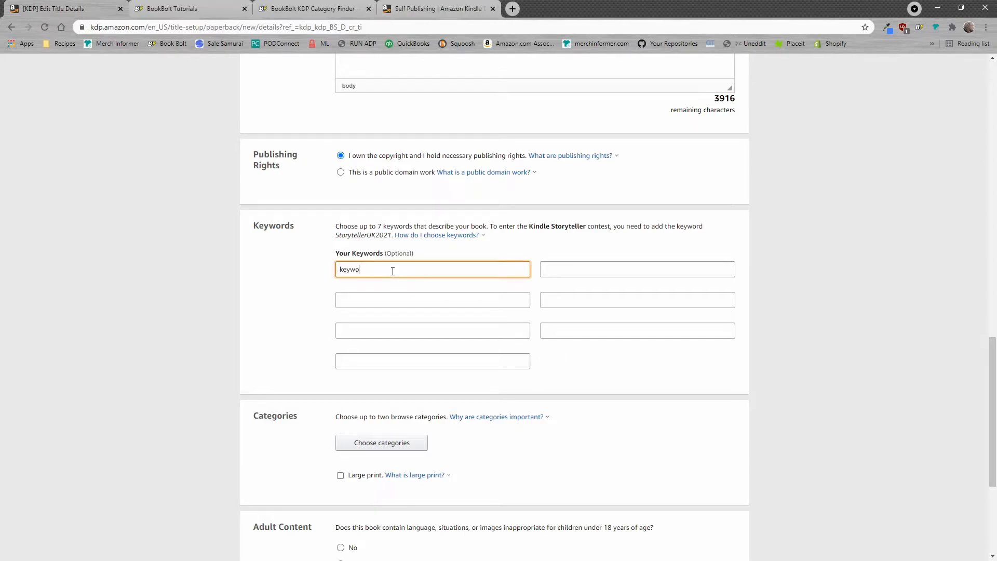
type("rds related to the market")
left_click(574, 270)
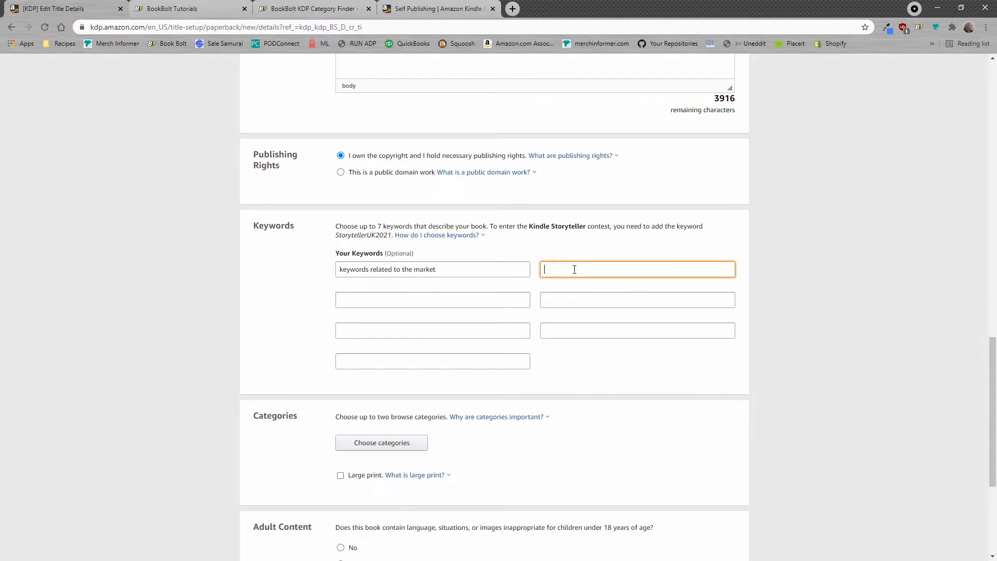
type("who is the buyer for this book?")
left_click(474, 235)
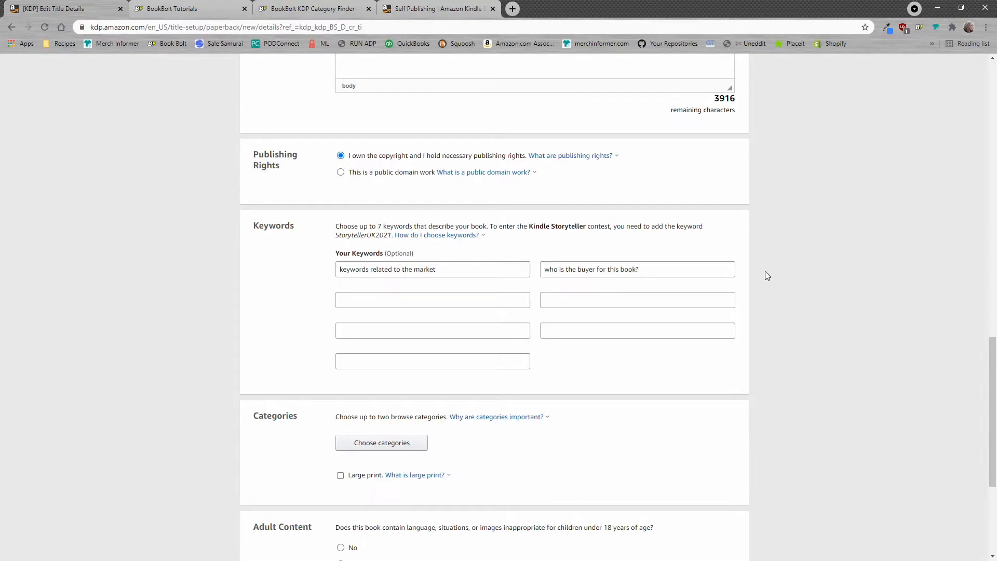
- Set the third keyword to "keywords related to the product itself"
left_click(462, 302)
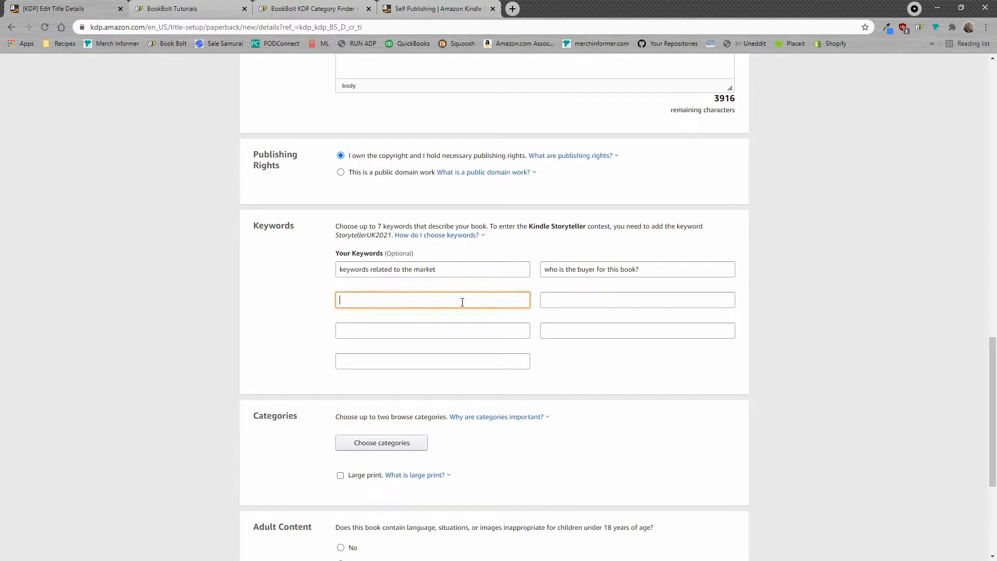
type("keywords related to the product itself")
left_click_drag(459, 300, 249, 289)
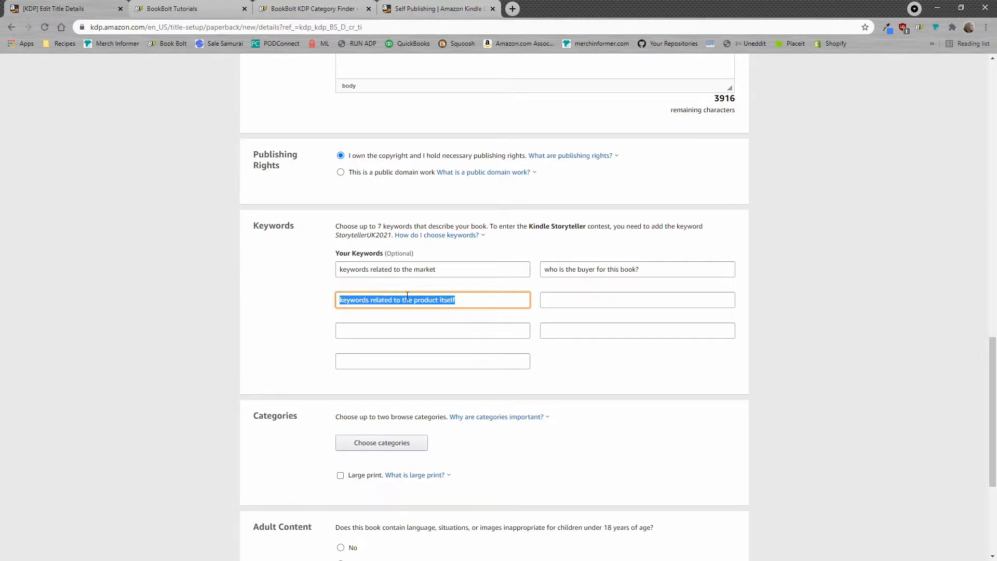
left_click(566, 302)
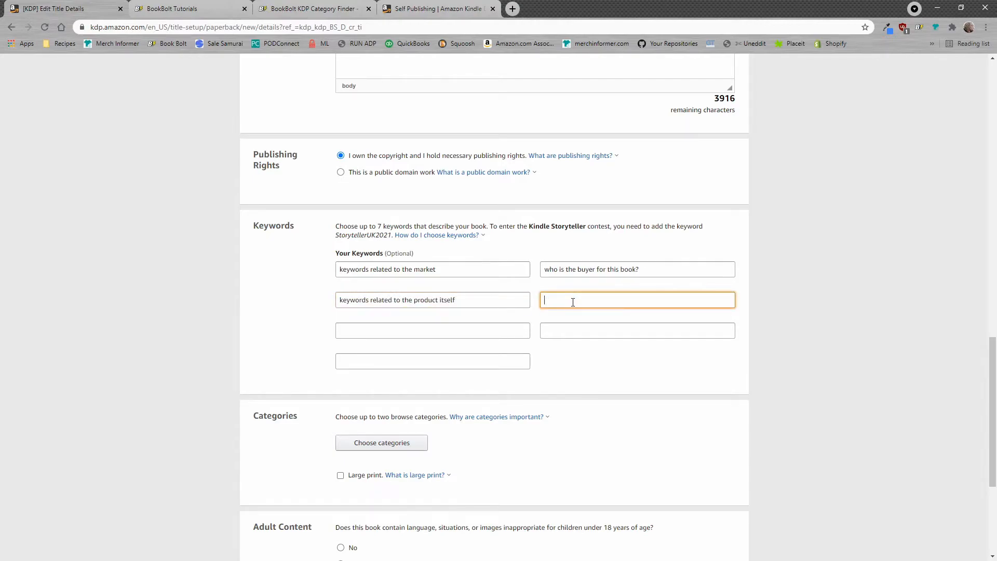
type("blood pressure book log tracker booklet chart")
left_click_drag(699, 295, 413, 291)
key("BackSpace")
- Copy the third keyword into the fourth keyword field and set the fifth keyword to "description keywords"
left_click_drag(474, 298, 316, 295)
key("ctrl+c")
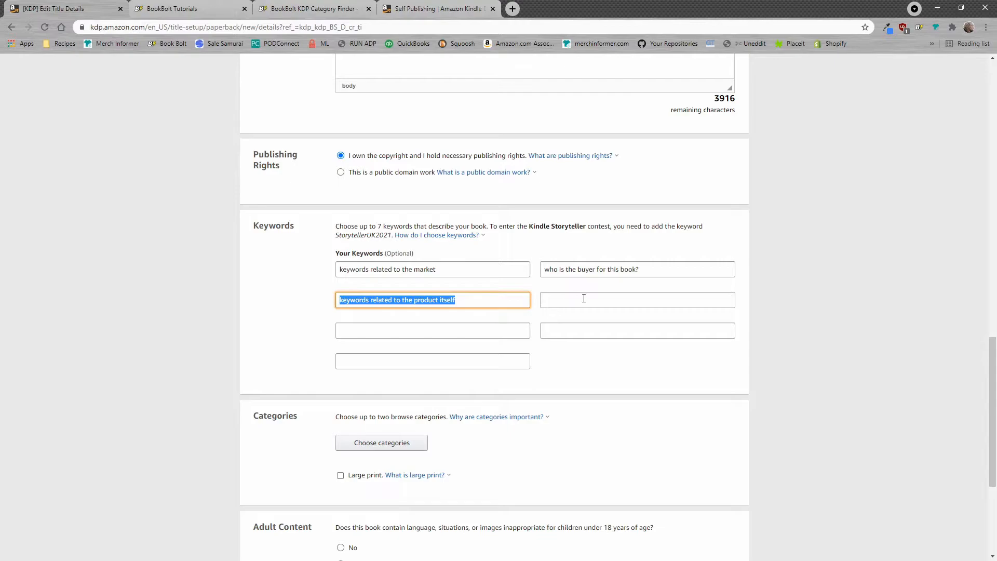
left_click(583, 299)
key("ctrl+v")
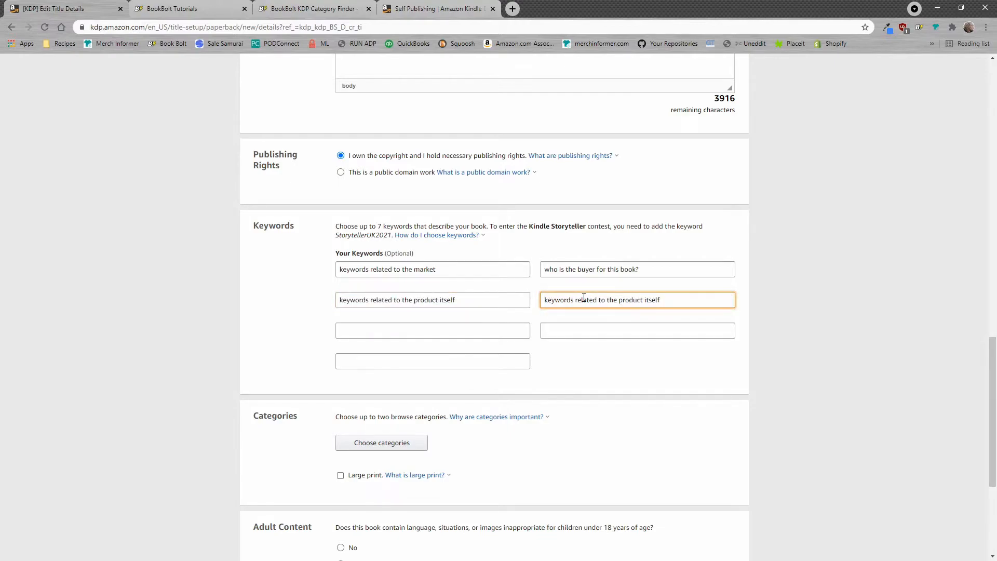
left_click(395, 333)
type("description keywords")
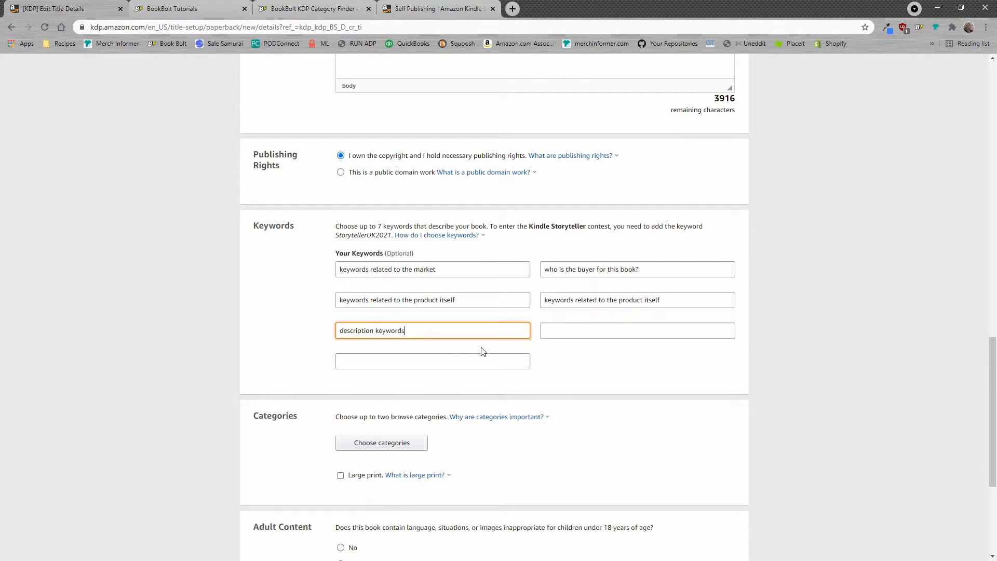
- Set the sixth keyword to "keywords related to the niche" and copy it into the seventh keyword field
left_click(580, 330)
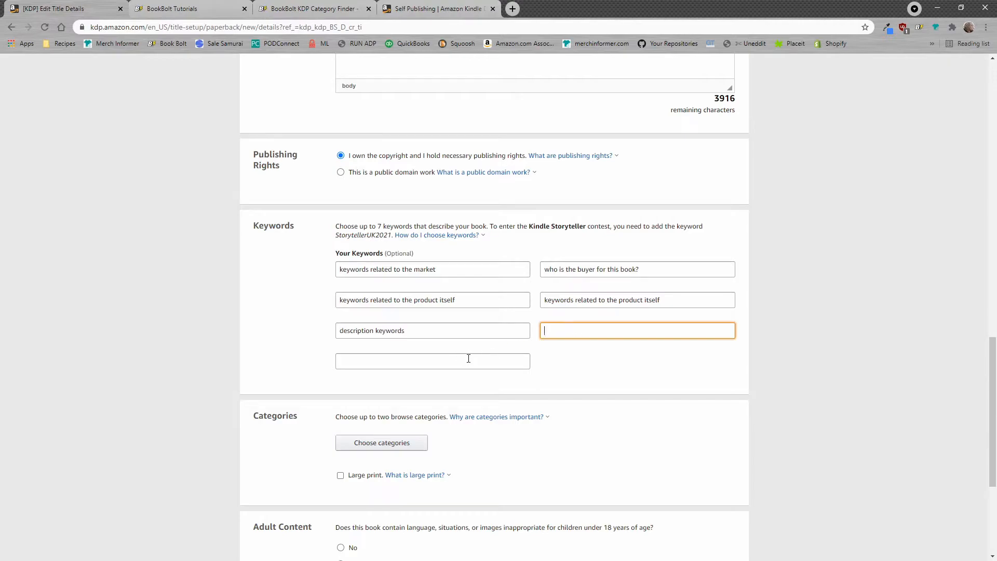
type("keywords related to the niche")
key("ctrl+a")
key("ctrl+c")
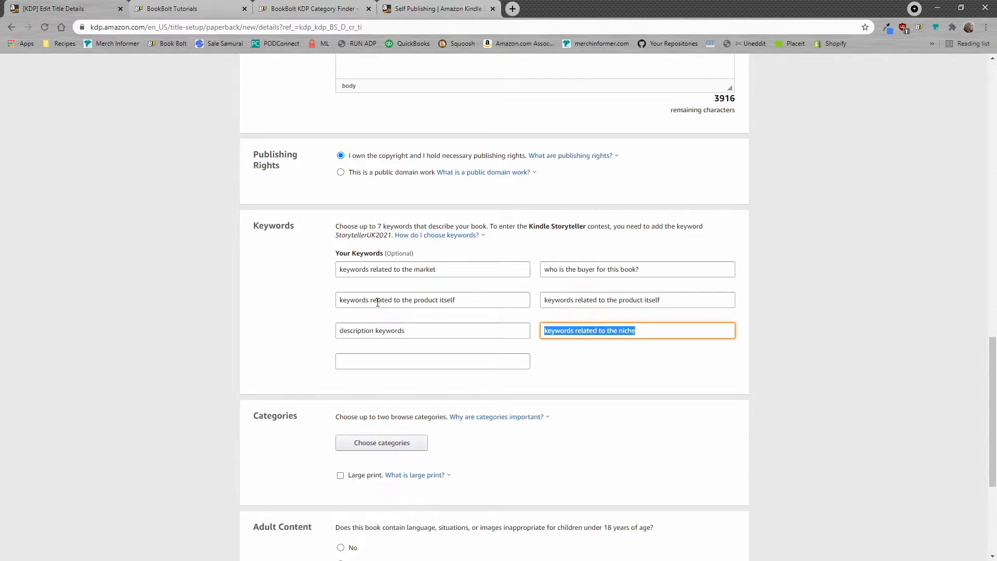
left_click(425, 362)
key("ctrl+v")
key("shift+Tab")
key("Tab")
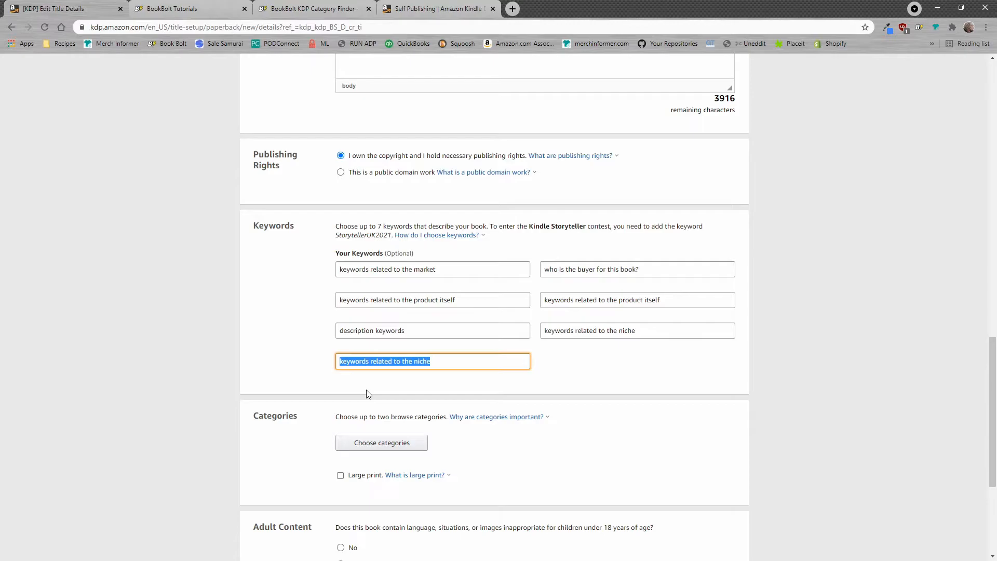
left_click_drag(506, 271, 344, 270)
left_click(391, 272)
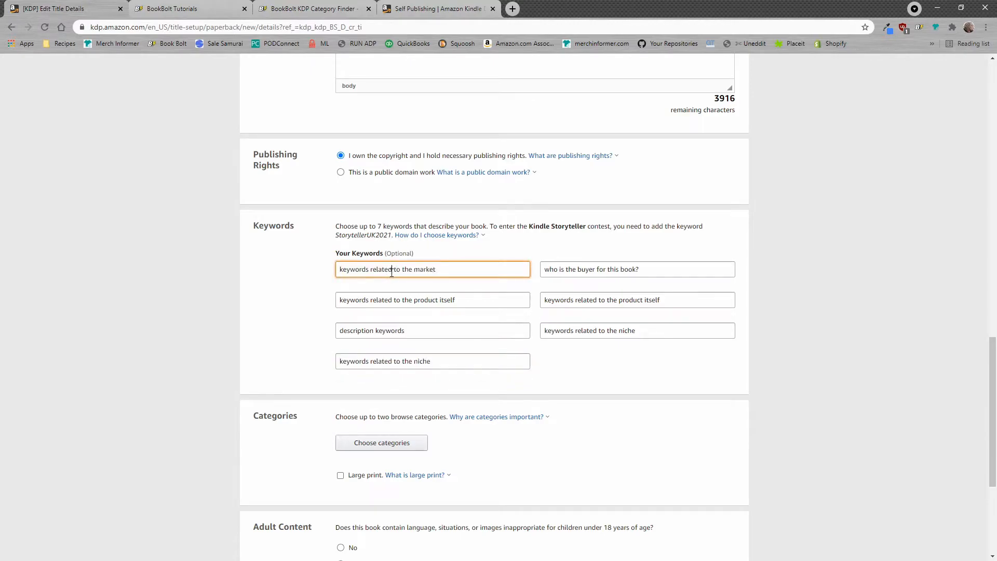
- Switch to Book Bolt and view its webinar page
left_click(193, 10)
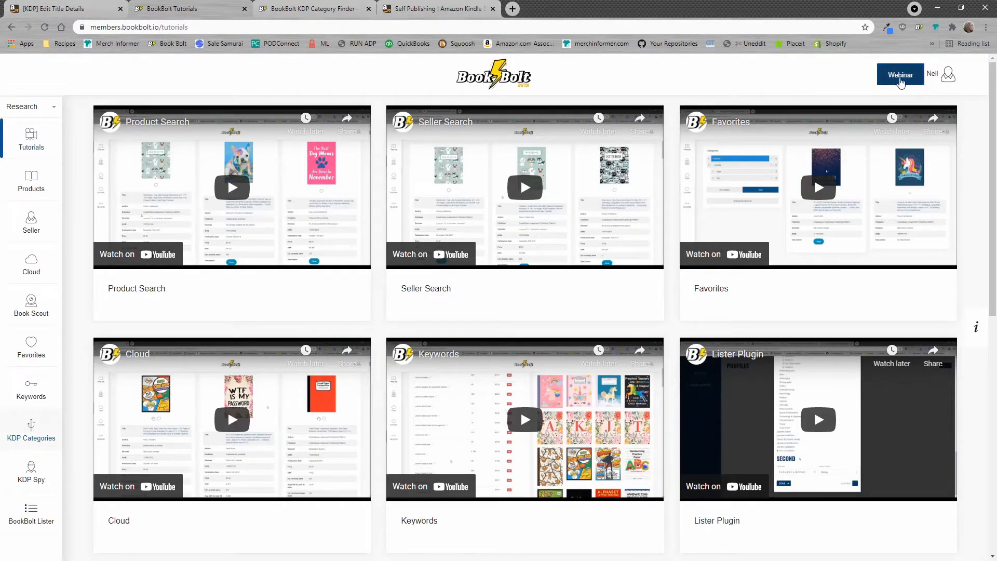
left_click(900, 78)
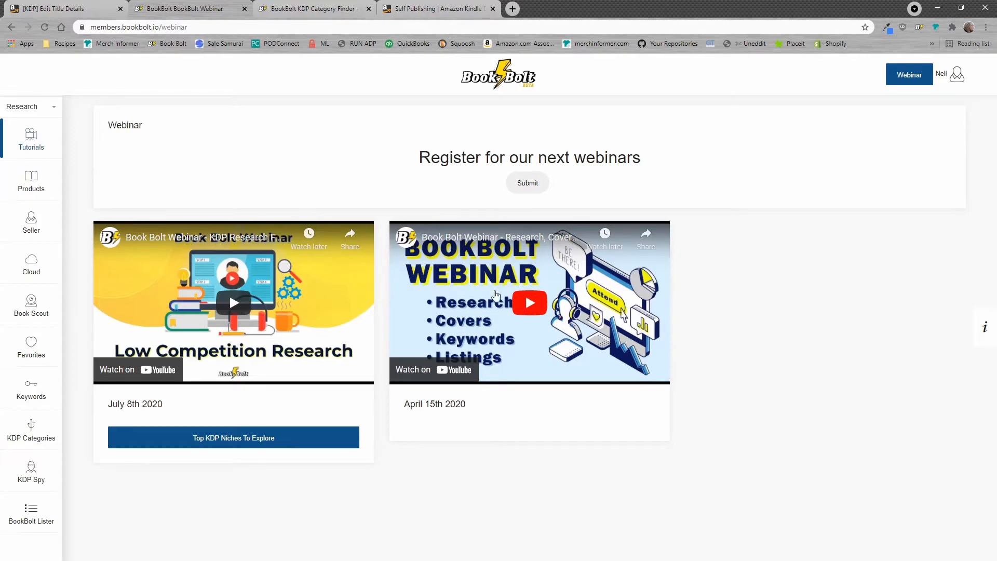
- Return to the Paperback Details form and review it from the keywords and categories back to the book title
left_click(81, 15)
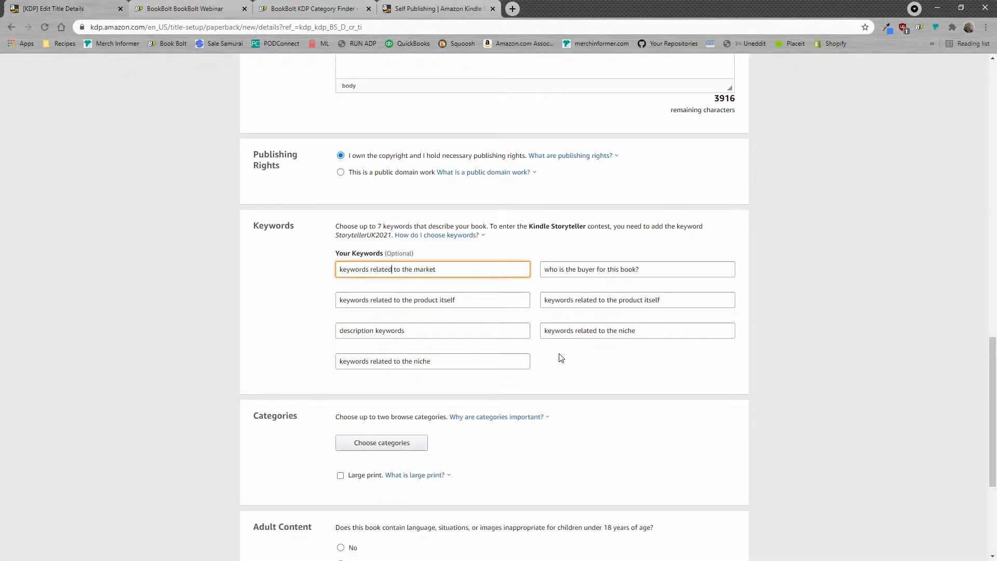
scroll(565, 350, "down", 3)
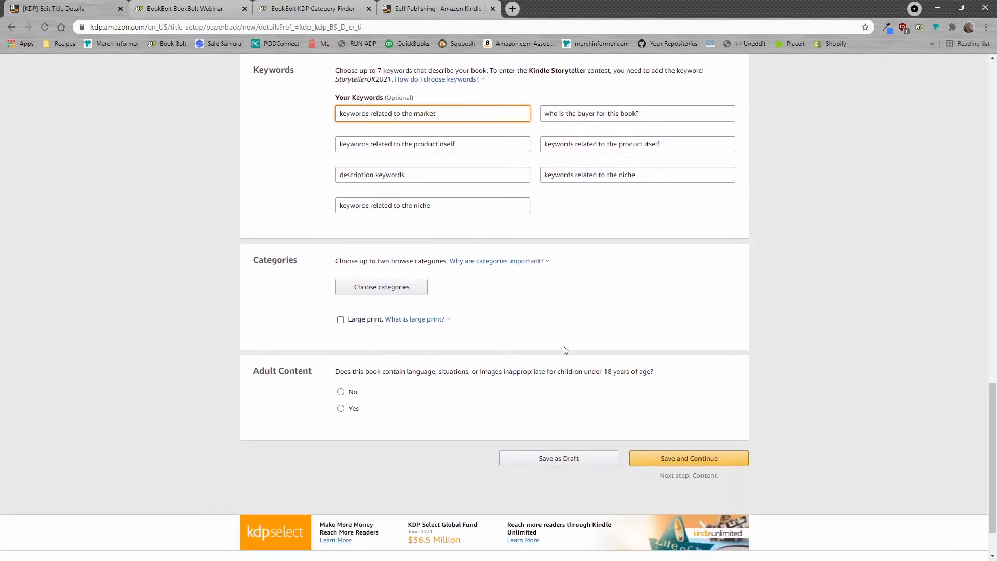
scroll(566, 350, "up", 15)
scroll(394, 307, "up", 2)
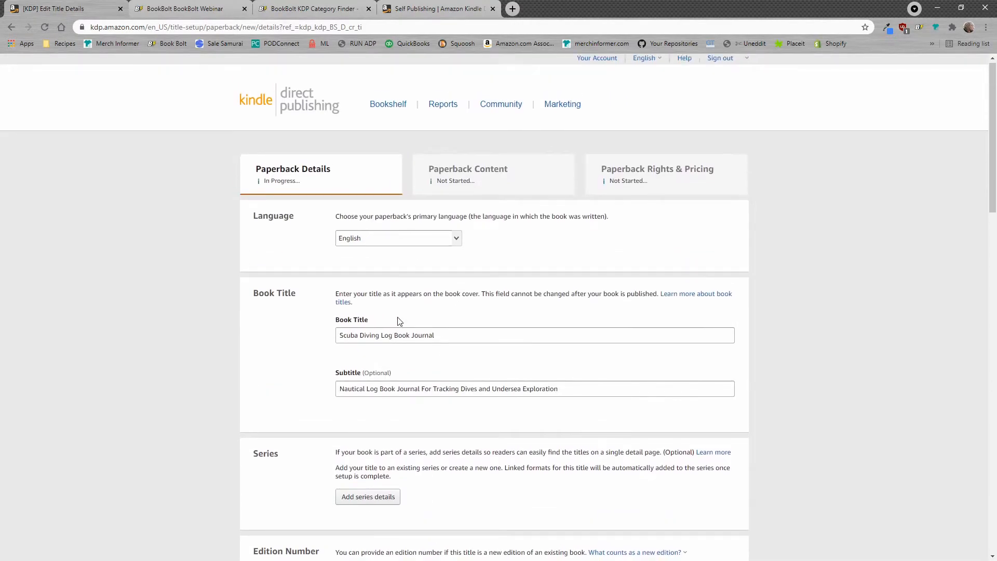
- Open the category chooser for the paperback in the Categories section
scroll(439, 330, "down", 20)
scroll(439, 332, "down", 2)
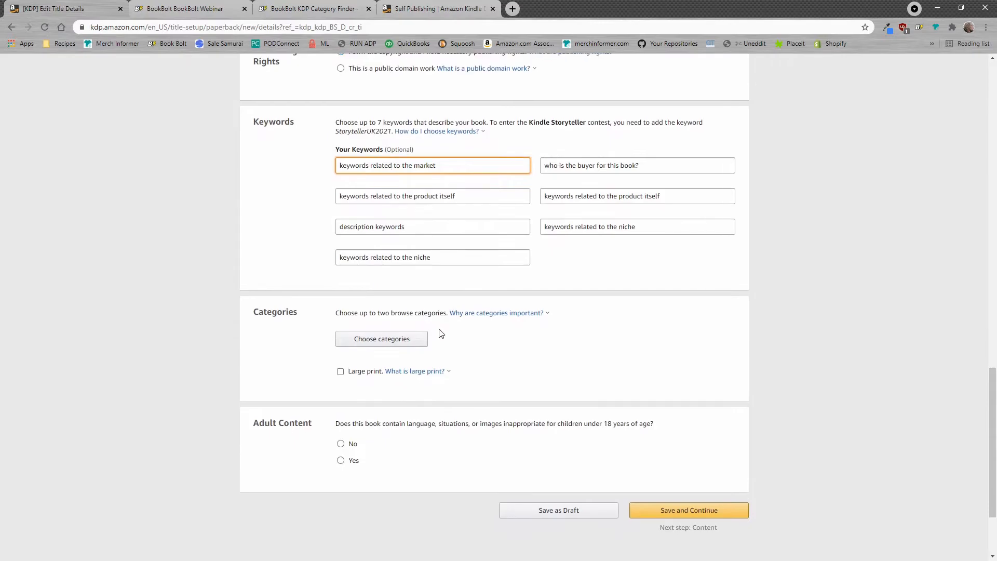
left_click(393, 341)
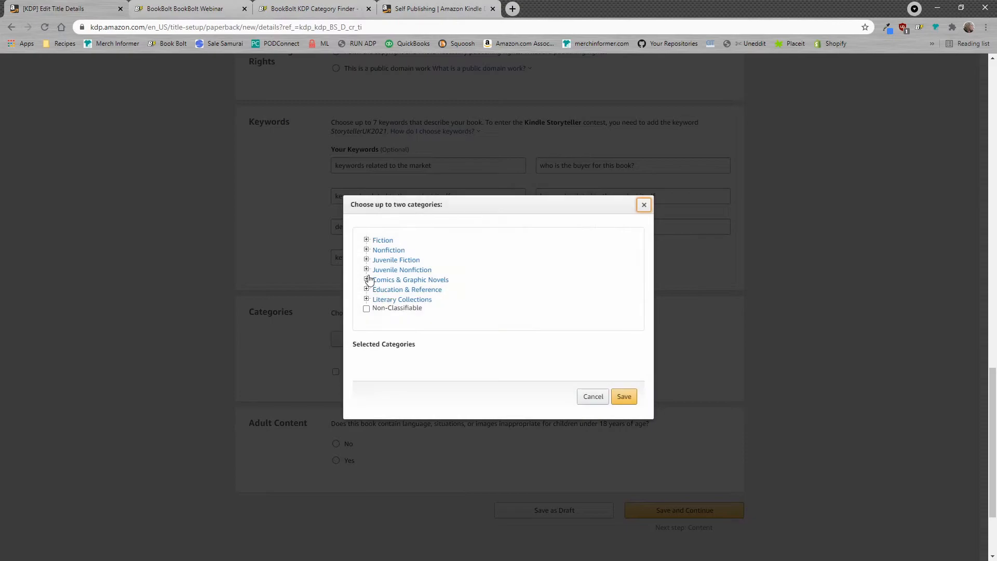
- Browse the Fiction categories, including the Mystery & Detective subcategories, and collapse the Fiction list
left_click(366, 240)
scroll(396, 300, "down", 6)
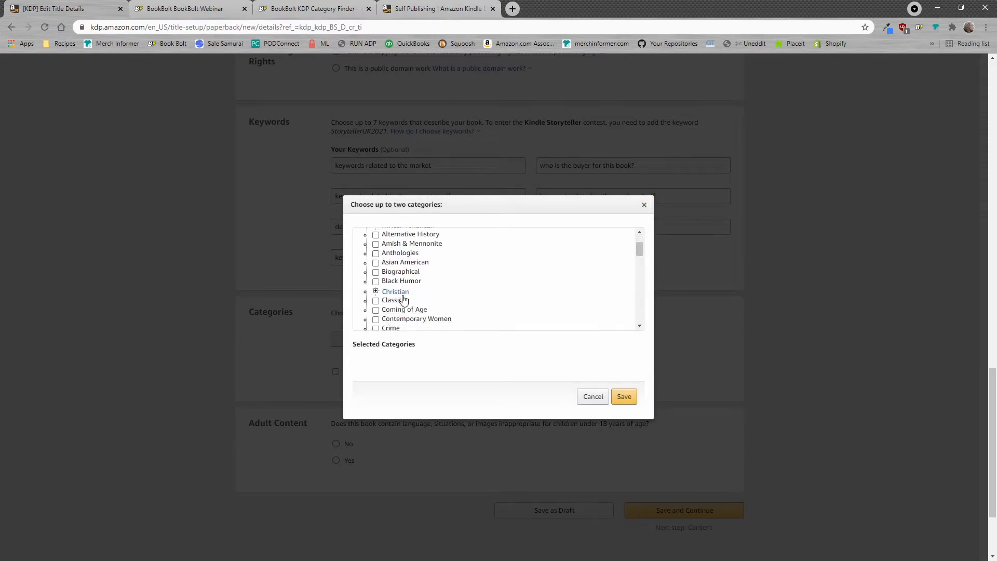
scroll(395, 300, "down", 1)
scroll(395, 300, "up", 1)
left_click(375, 276)
scroll(387, 277, "down", 8)
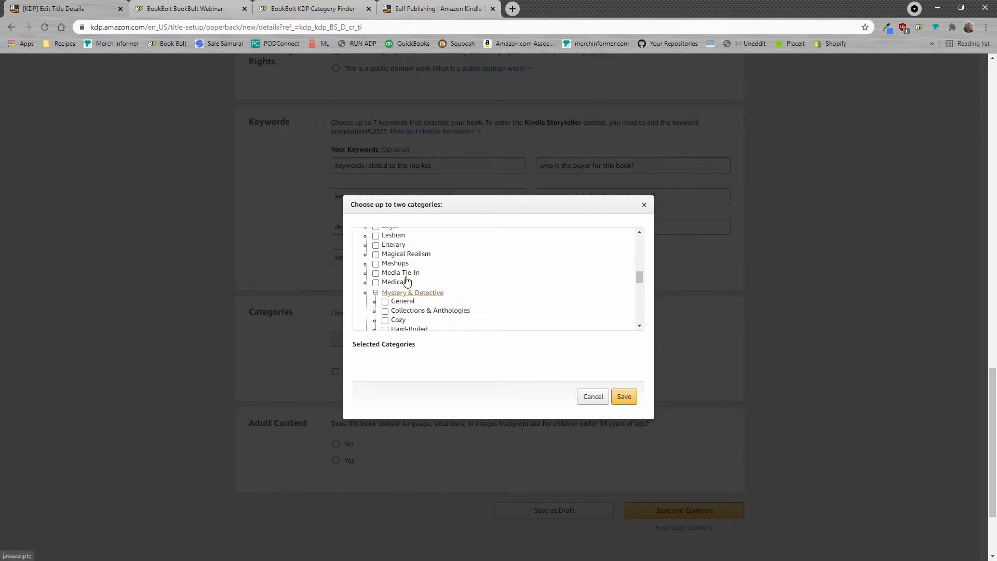
scroll(416, 279, "up", 15)
left_click(366, 240)
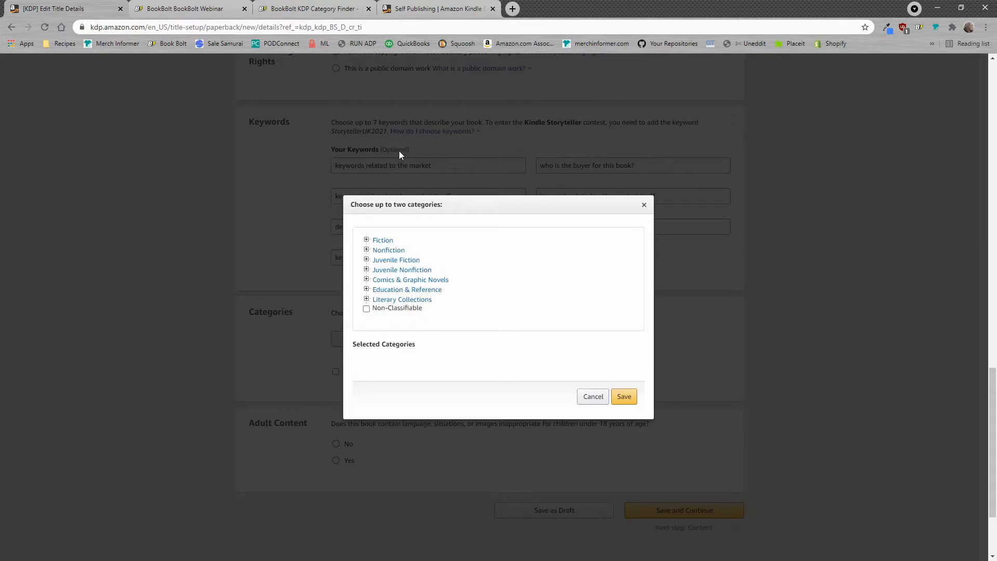
- Switch to Book Bolt, open the KDP Category Finder, search for "scuba" and highlight the category path found
left_click(202, 10)
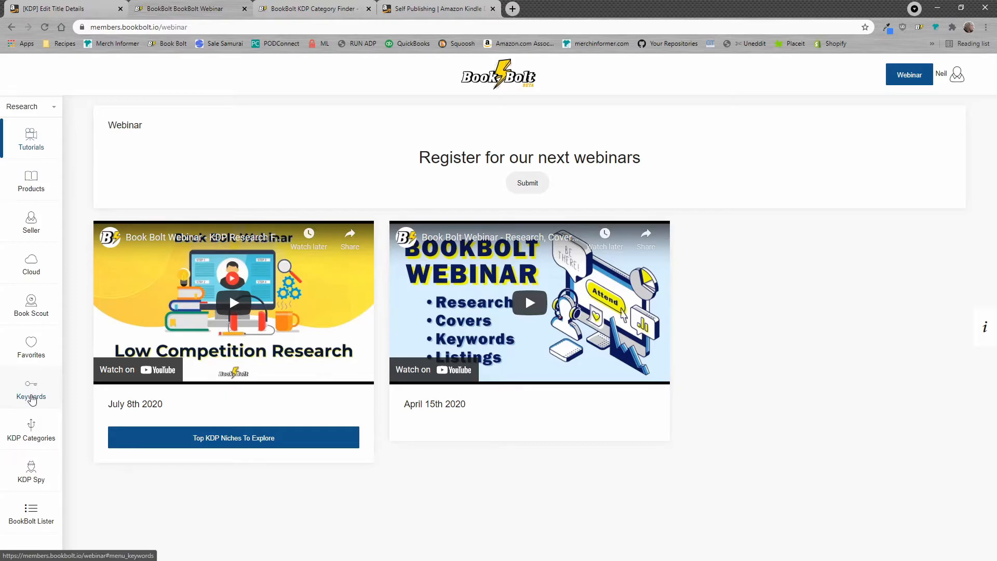
left_click(29, 431)
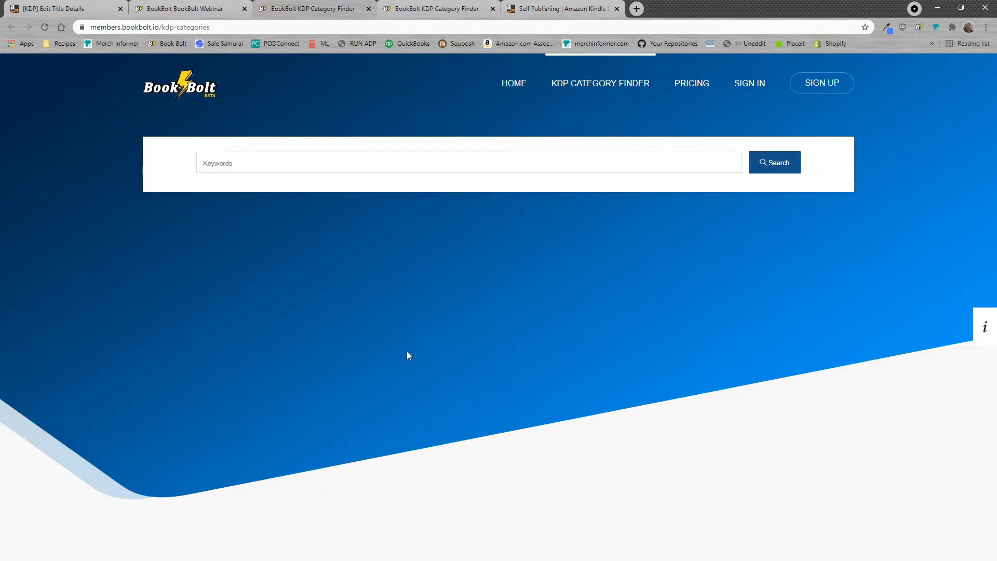
left_click(257, 161)
type("scuba")
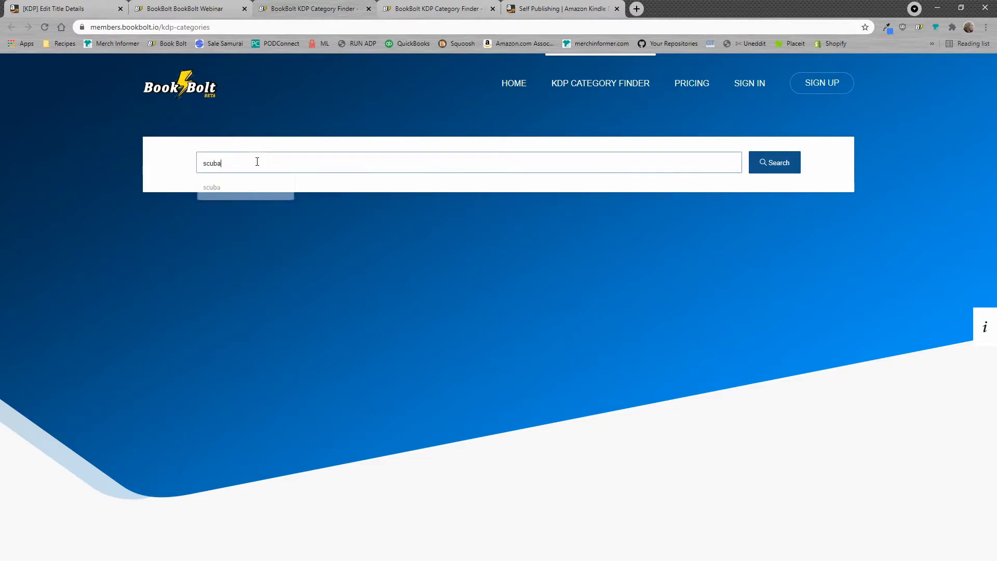
left_click(779, 164)
left_click_drag(536, 216, 328, 220)
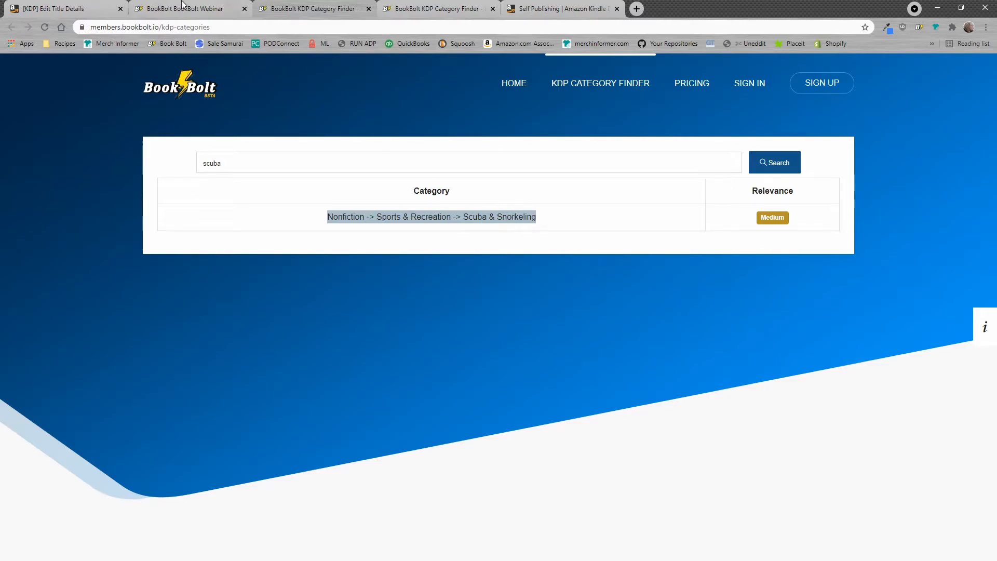
- Return to the KDP category chooser and expand Nonfiction, rechecking the scuba category path in Book Bolt
left_click(57, 6)
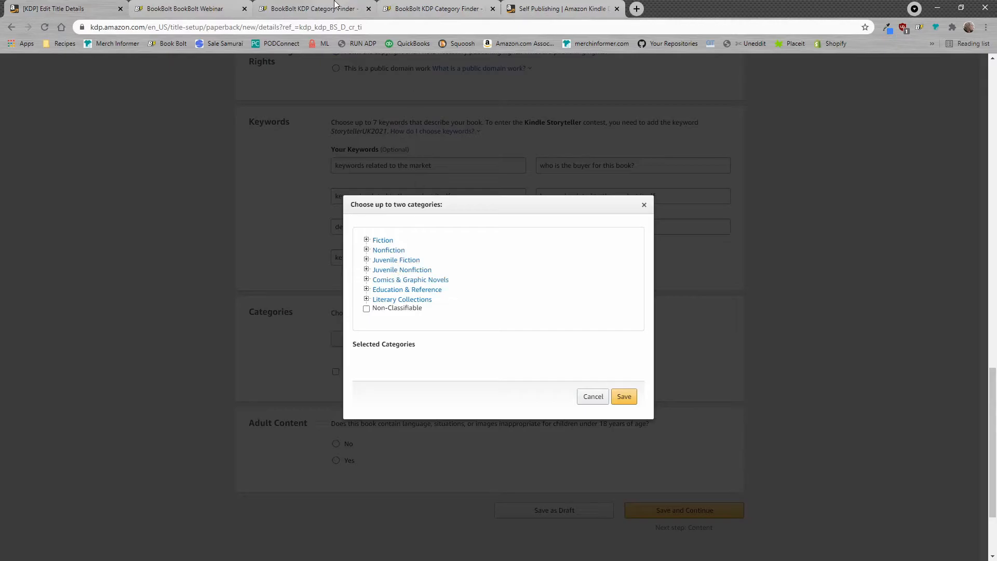
left_click(366, 250)
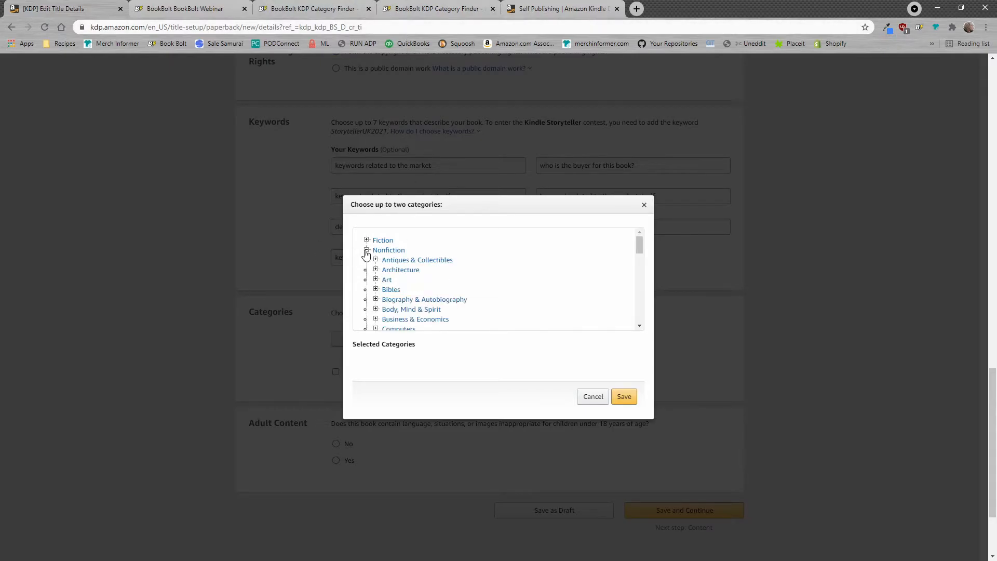
left_click(419, 7)
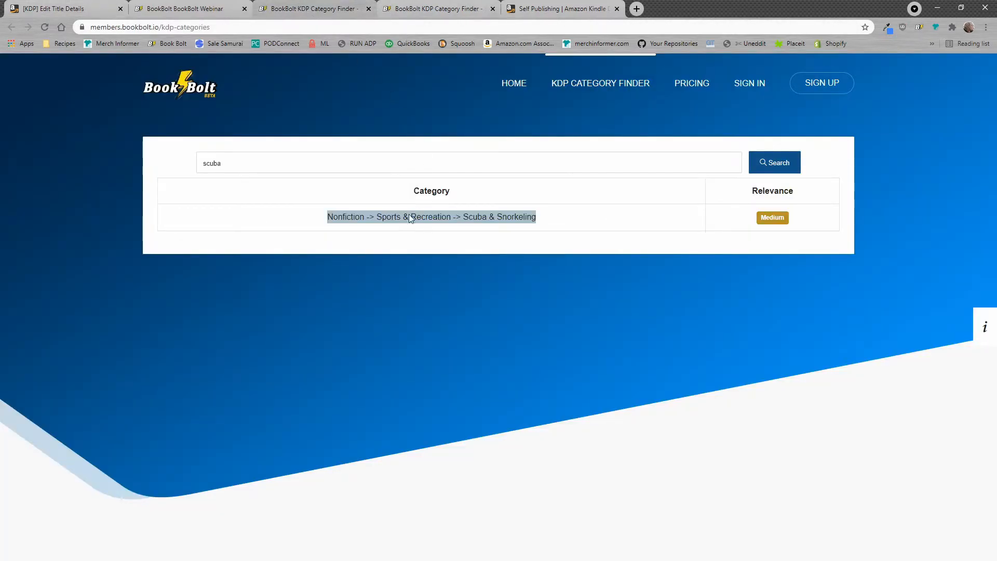
left_click(61, 7)
- Select the category Nonfiction > Sports & Recreation > Scuba & Snorkeling and save it for the book
scroll(453, 280, "down", 3)
scroll(453, 280, "down", 5)
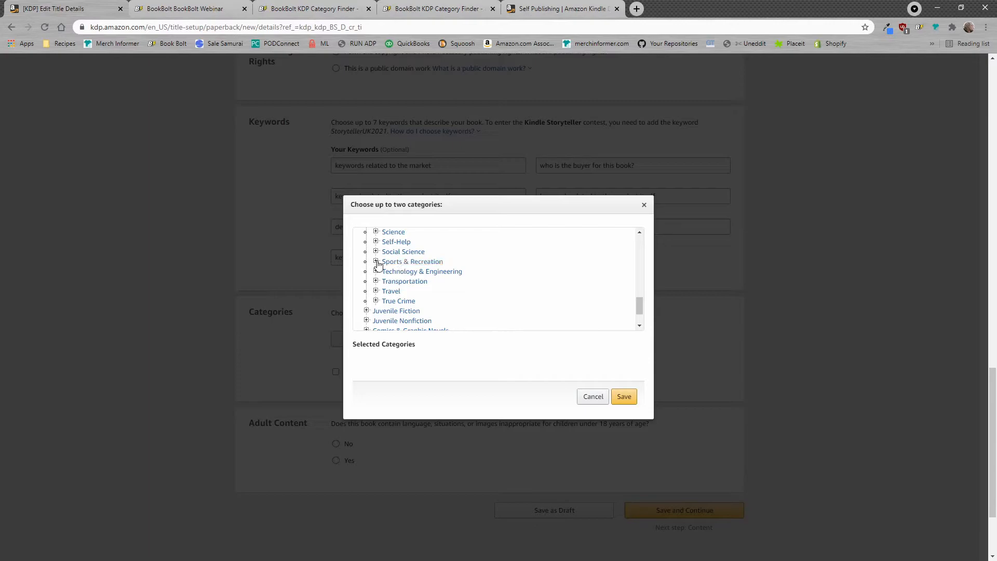
left_click(375, 262)
scroll(446, 278, "down", 1)
scroll(448, 279, "down", 4)
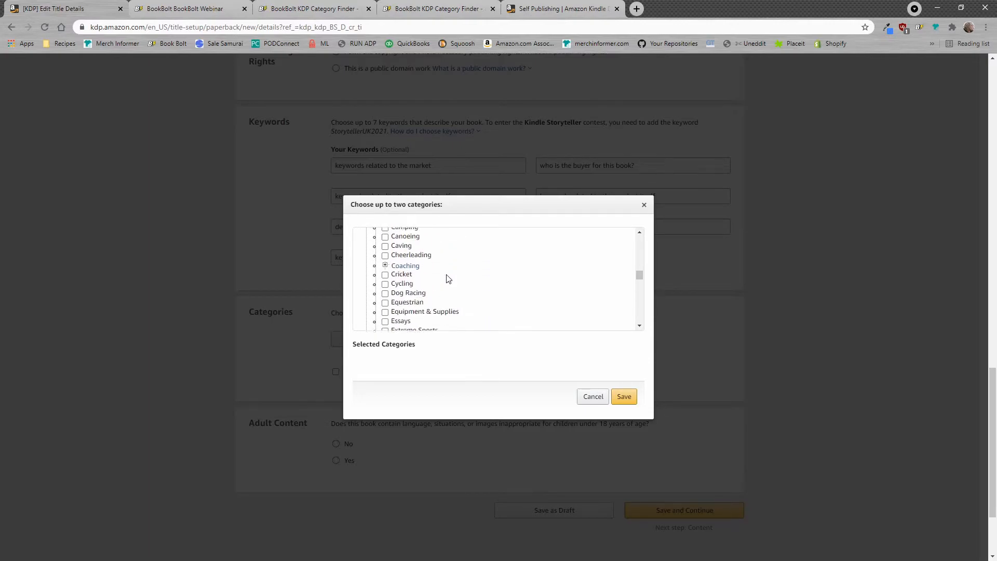
scroll(447, 279, "down", 5)
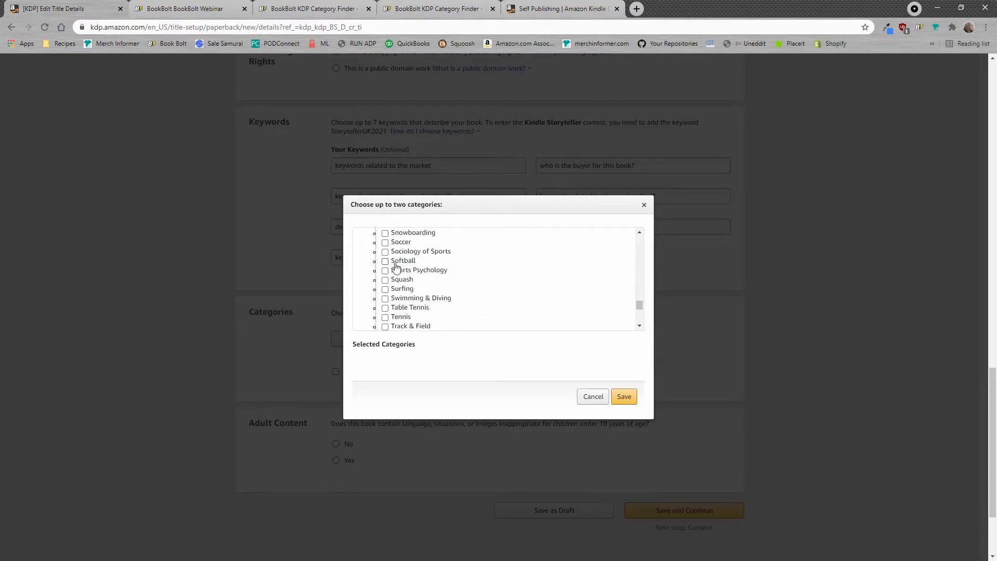
scroll(425, 264, "down", 1)
scroll(429, 269, "up", 1)
scroll(425, 289, "up", 1)
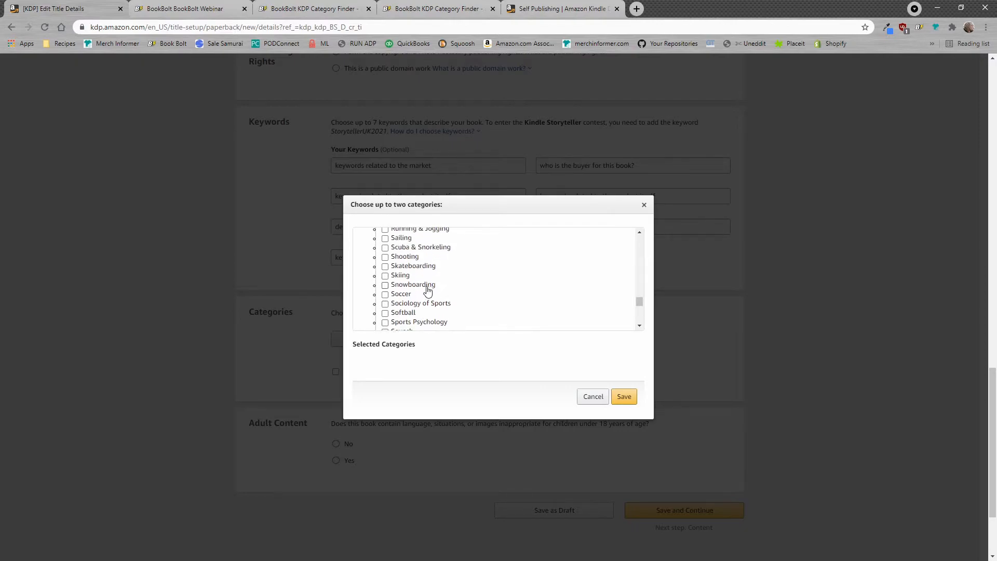
left_click(384, 248)
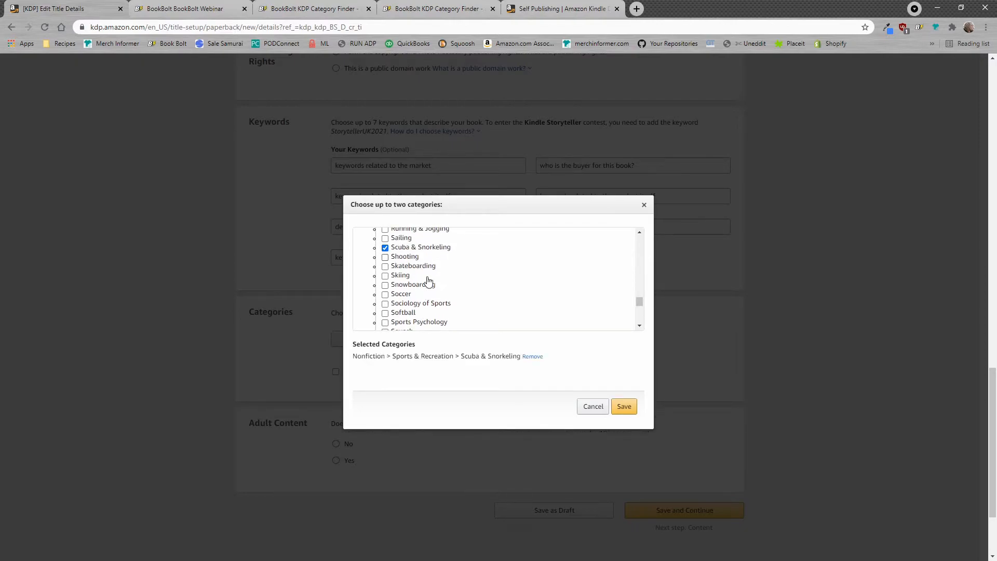
left_click(624, 407)
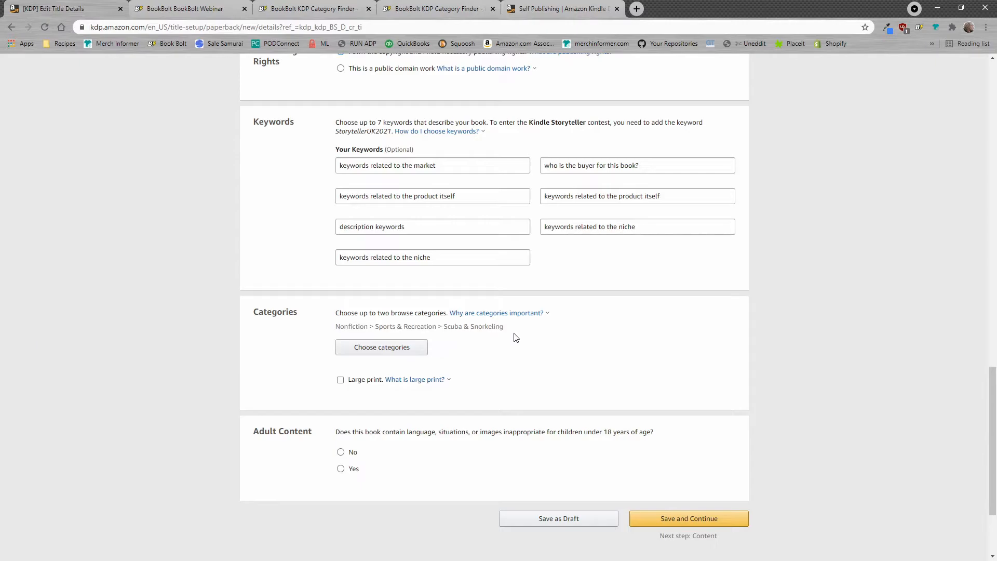
- Answer No to the adult content question and save the details to continue to Paperback Content
left_click_drag(505, 327, 337, 326)
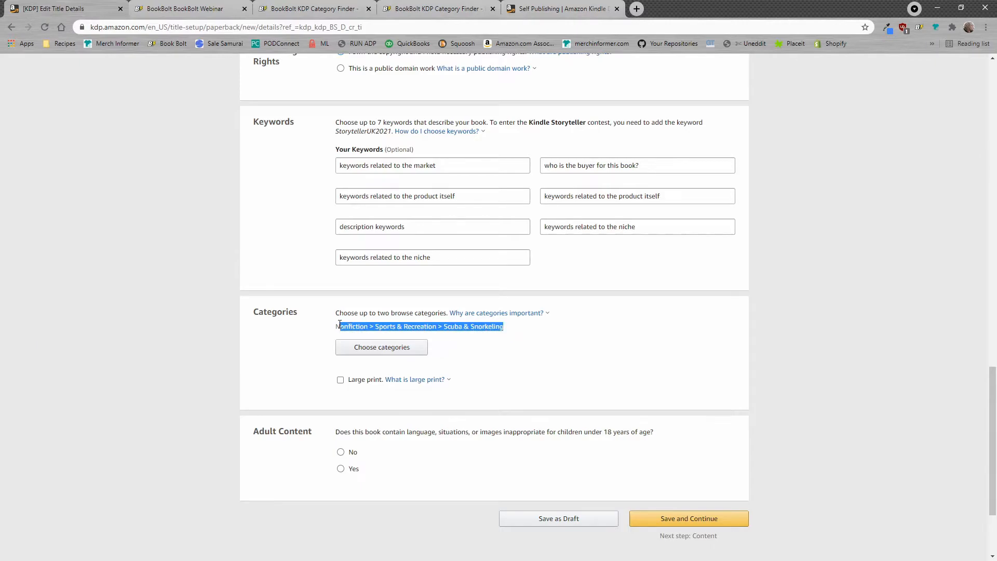
left_click(556, 367)
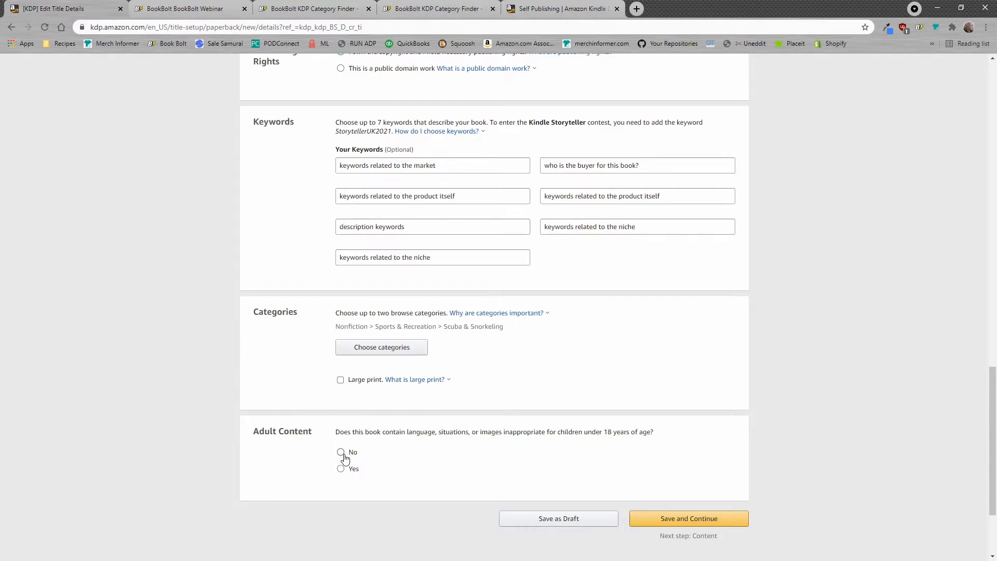
left_click(694, 519)
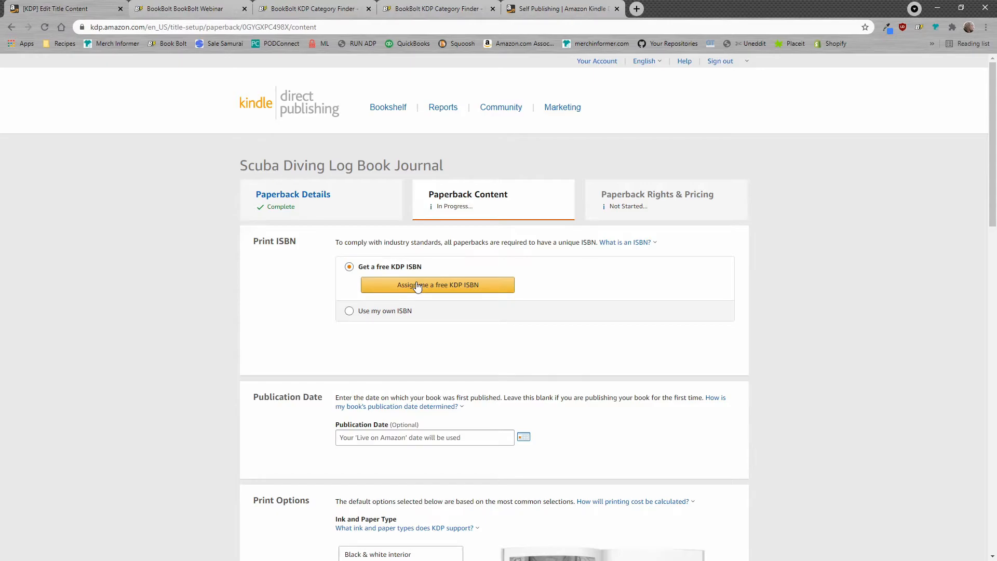
- Assign a free KDP ISBN to the book and check the assigned ISBN and imprint
left_click(457, 289)
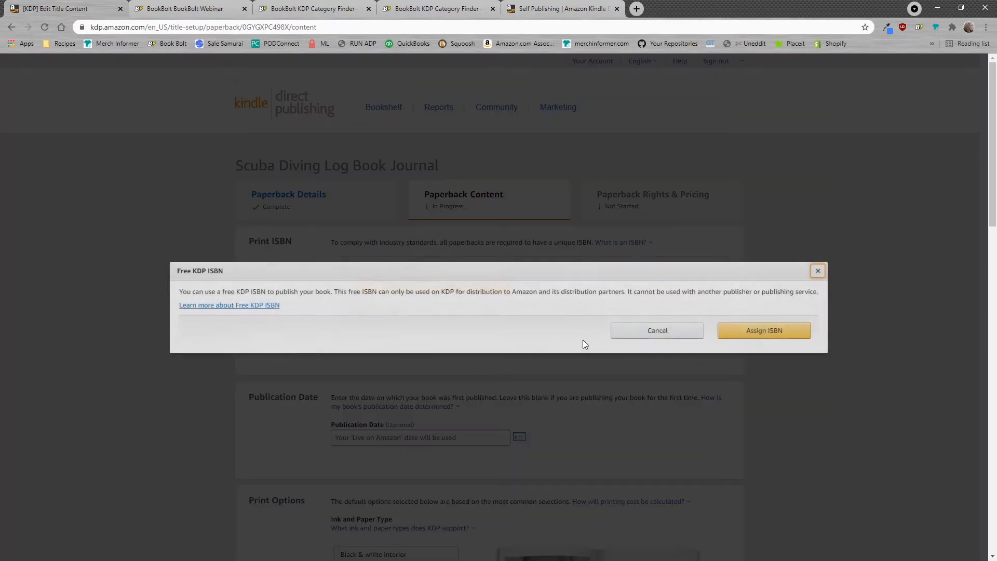
left_click_drag(298, 294, 575, 297)
left_click(574, 297)
left_click(754, 337)
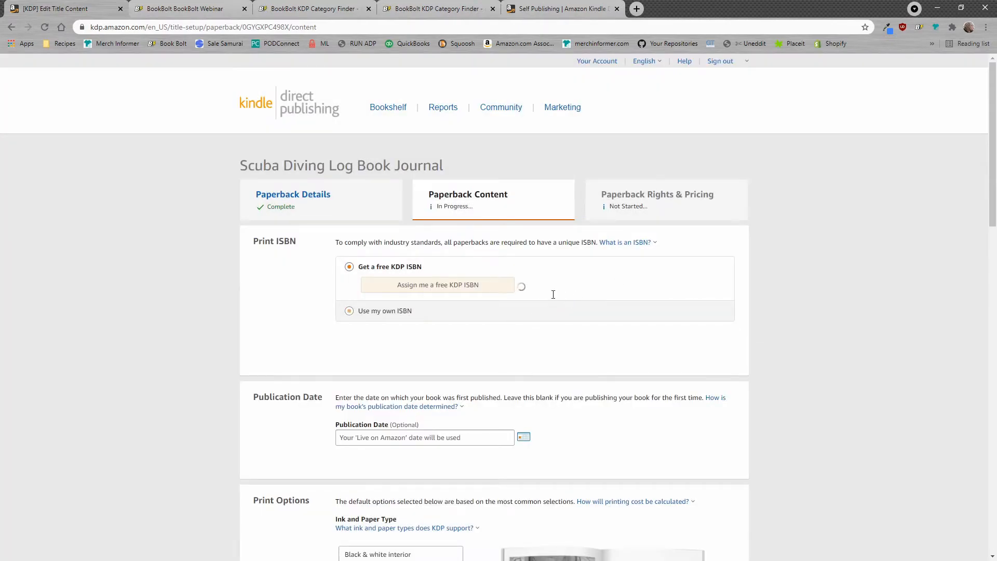
left_click_drag(661, 311, 529, 289)
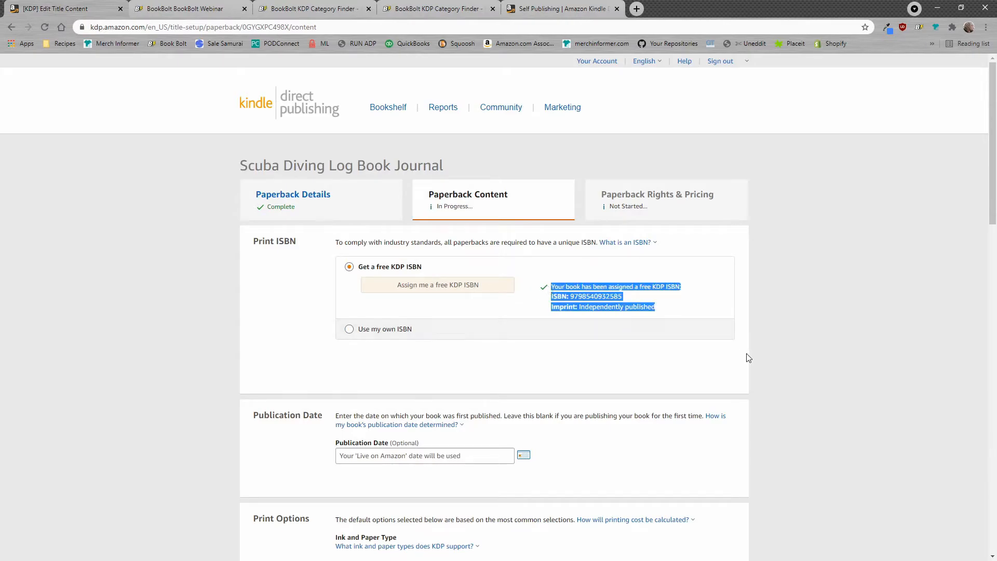
left_click(768, 376)
- Review the publication date setting and the ink and paper types under Print Options
scroll(765, 371, "down", 3)
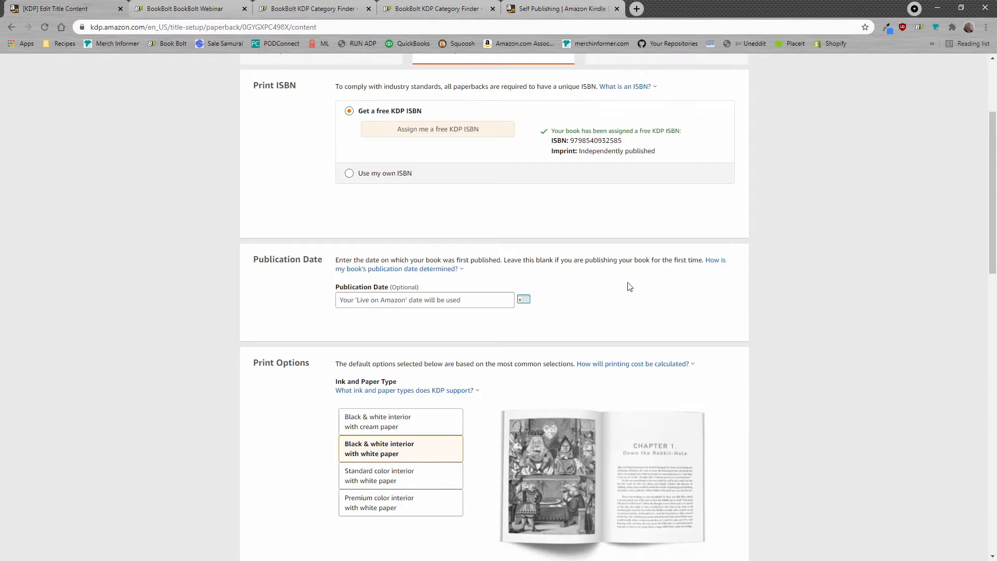
scroll(631, 274, "down", 4)
left_click_drag(311, 157, 254, 157)
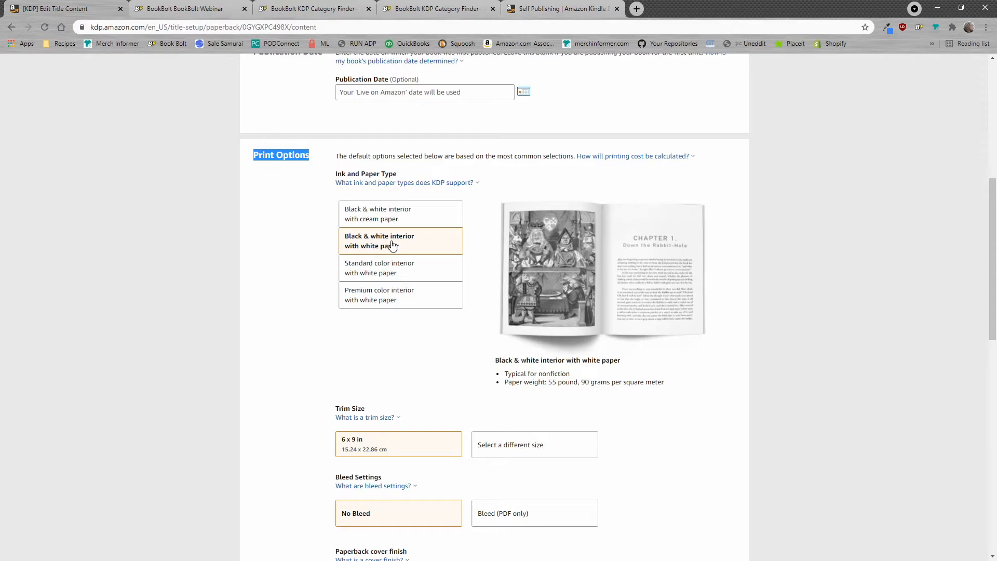
- Change the trim size to 5 x 8 in and set it back to 6 x 9 in
scroll(416, 259, "down", 3)
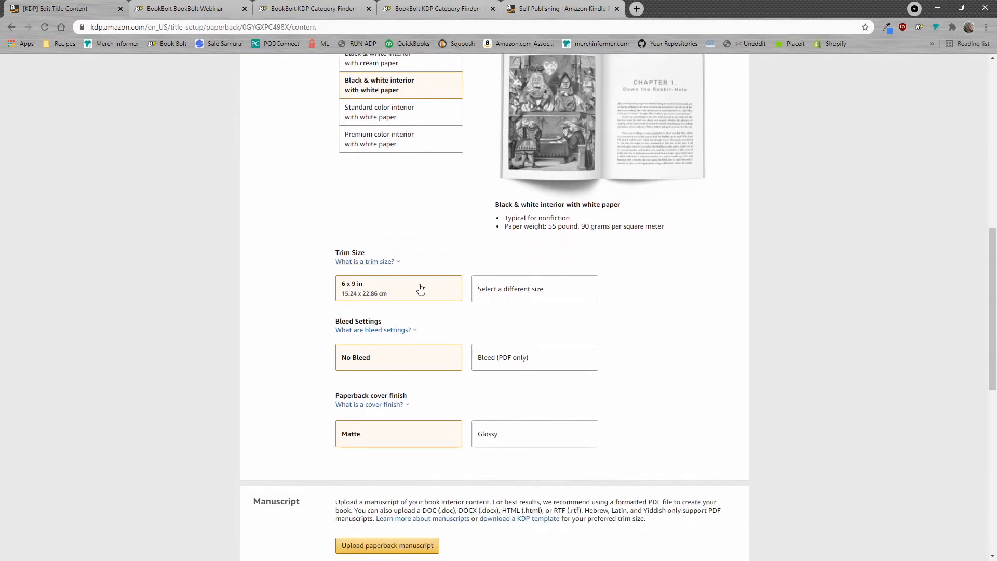
left_click(400, 293)
left_click(496, 290)
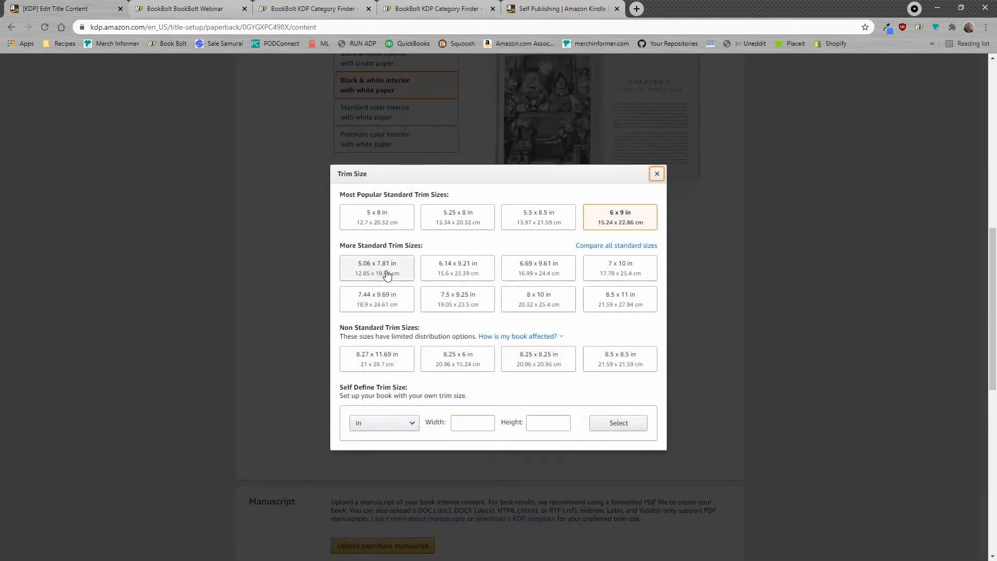
left_click(377, 219)
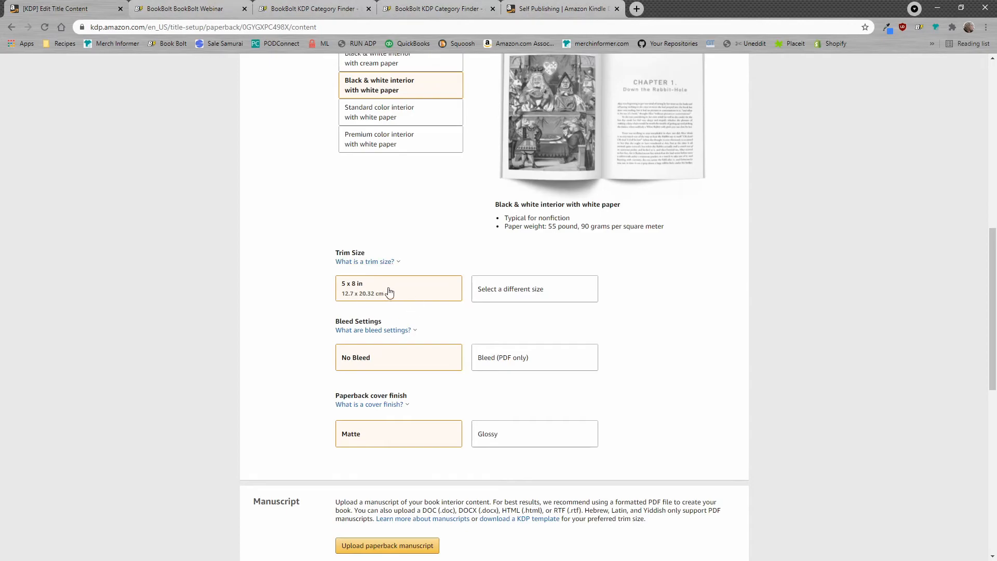
left_click(491, 292)
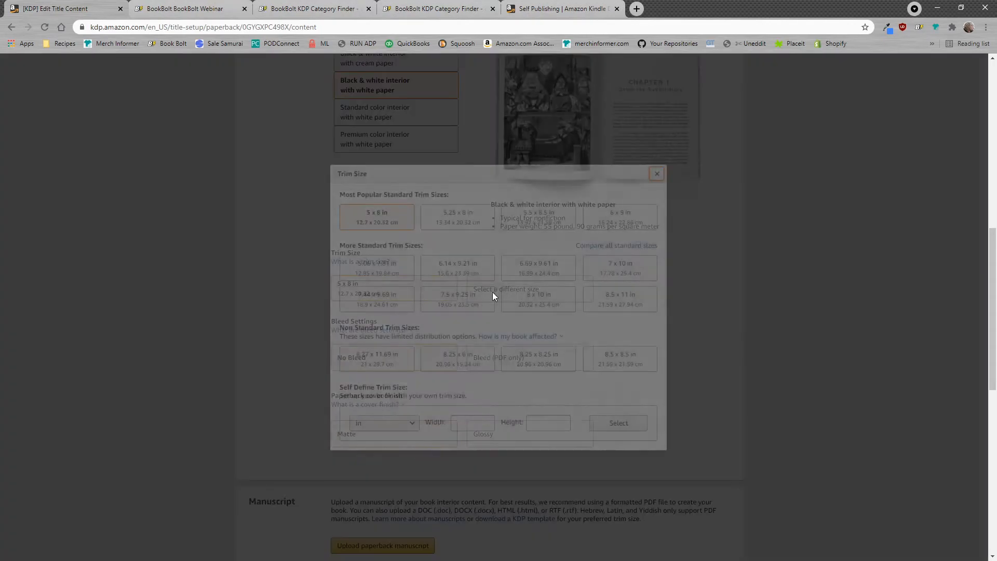
left_click(619, 217)
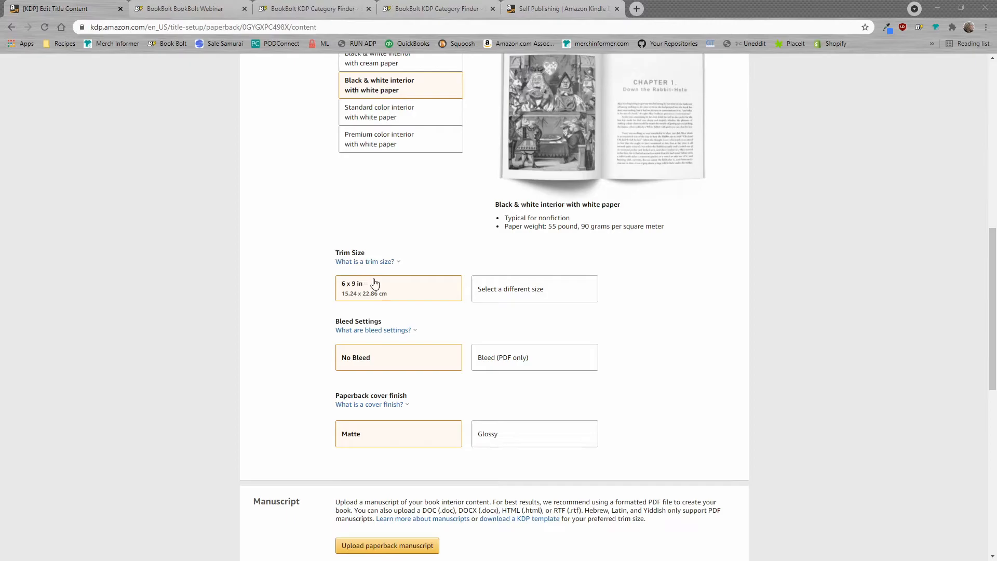
- Set the bleed setting to Bleed (PDF only) and go on to the Manuscript and Book Cover sections
left_click(518, 362)
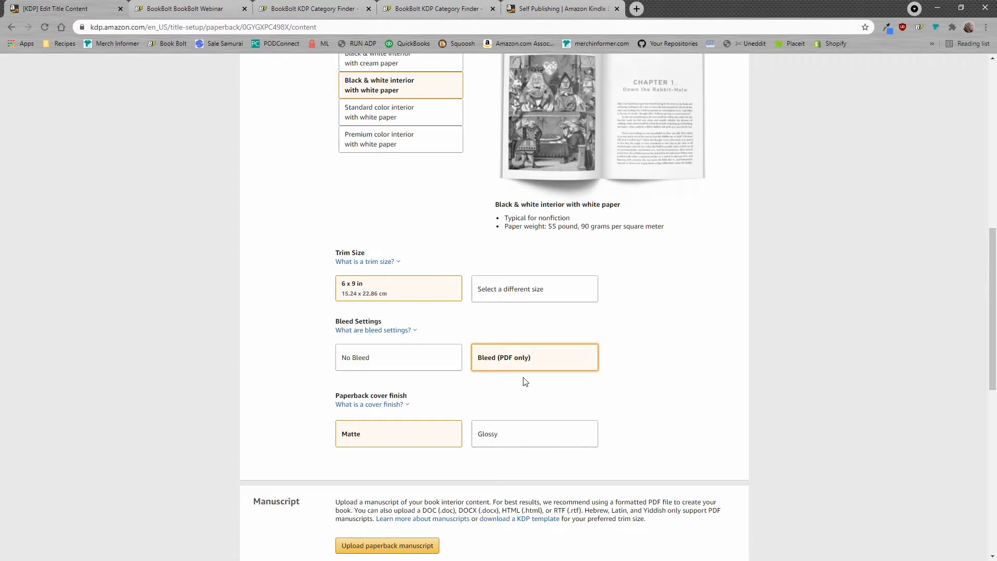
scroll(503, 391, "down", 1)
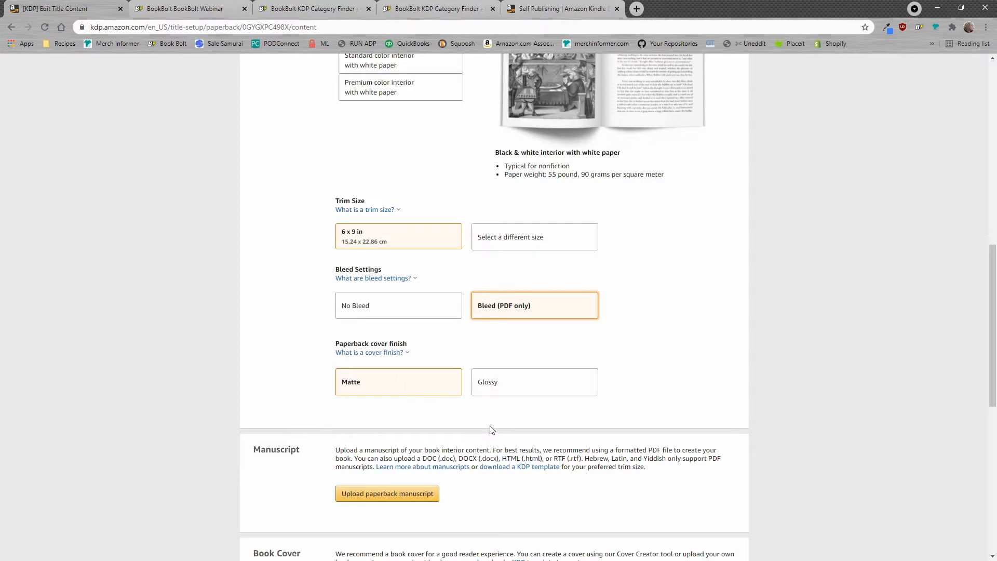
scroll(664, 389, "down", 4)
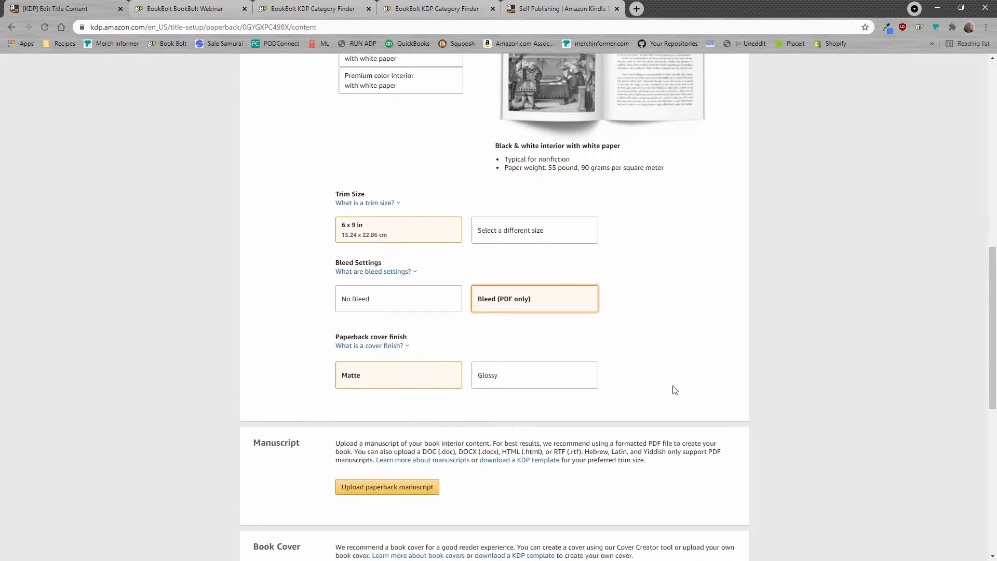
scroll(520, 388, "down", 1)
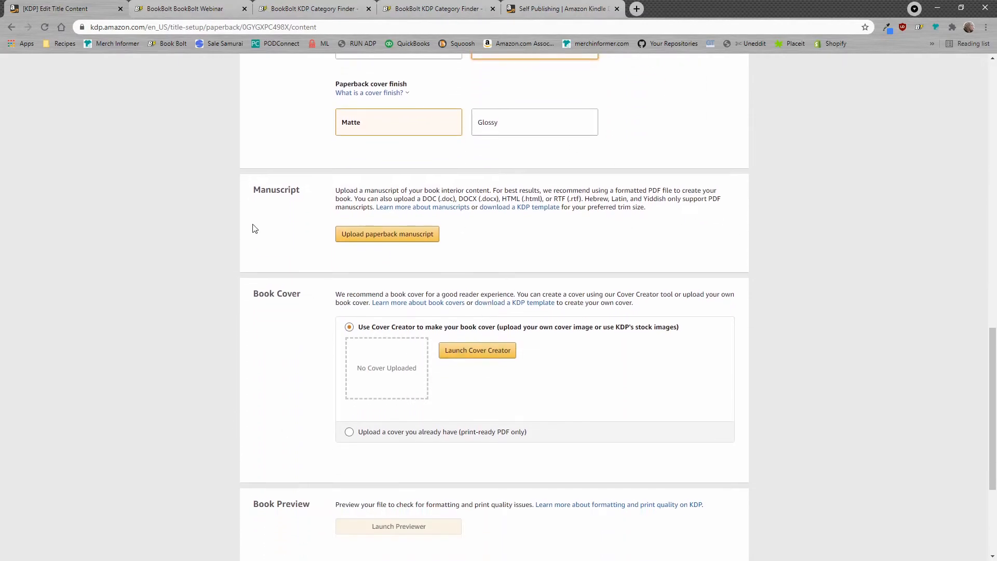
- Upload scuba interior.pdf as the paperback manuscript and upload an existing print-ready PDF as the book cover
left_click_drag(255, 190, 299, 200)
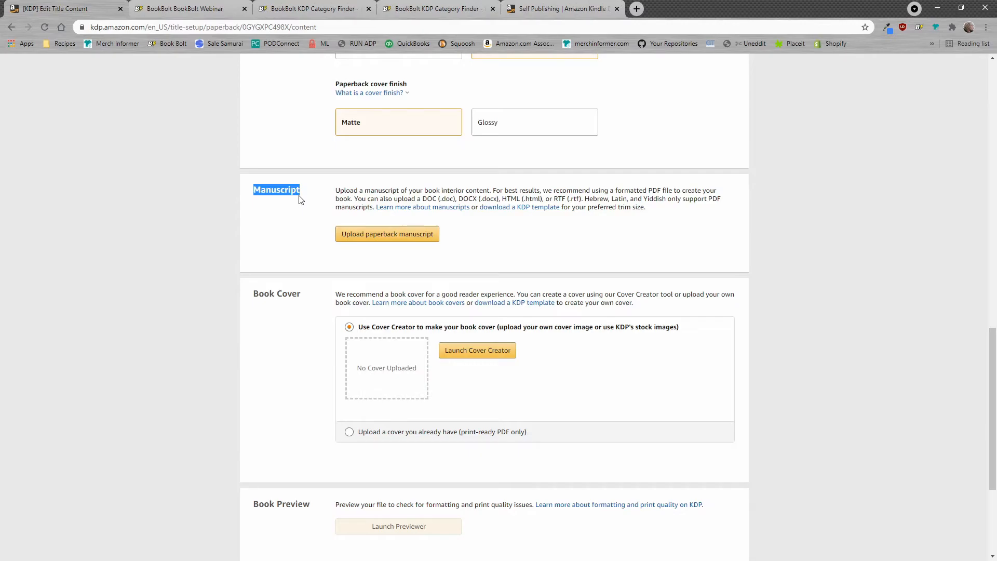
left_click(294, 296)
left_click(387, 234)
scroll(514, 327, "down", 1)
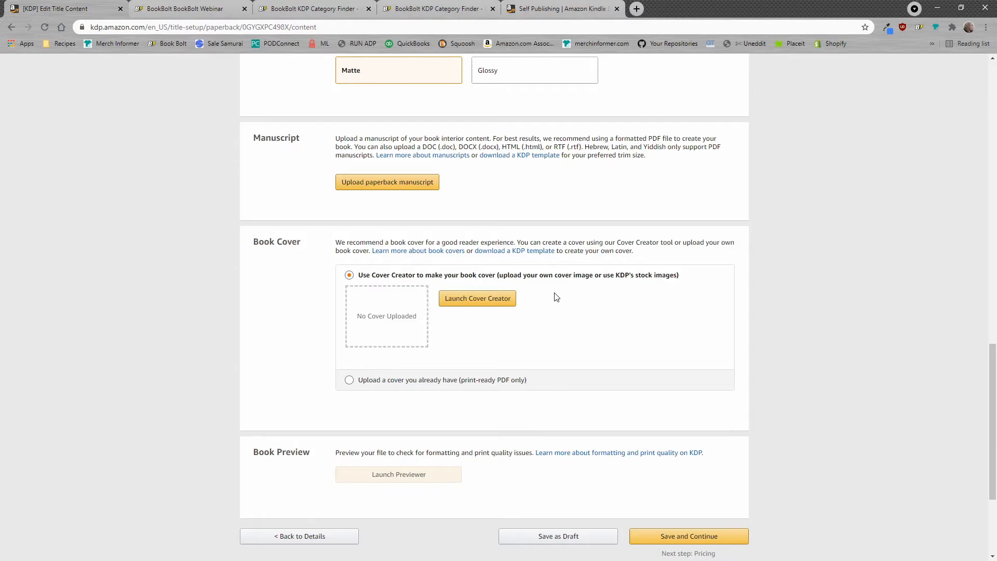
left_click(349, 380)
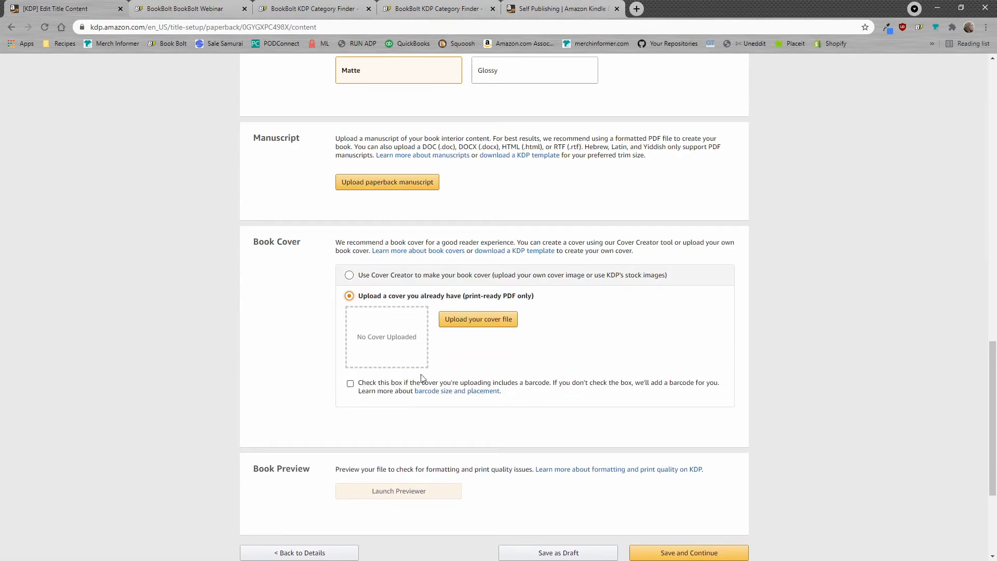
left_click(489, 323)
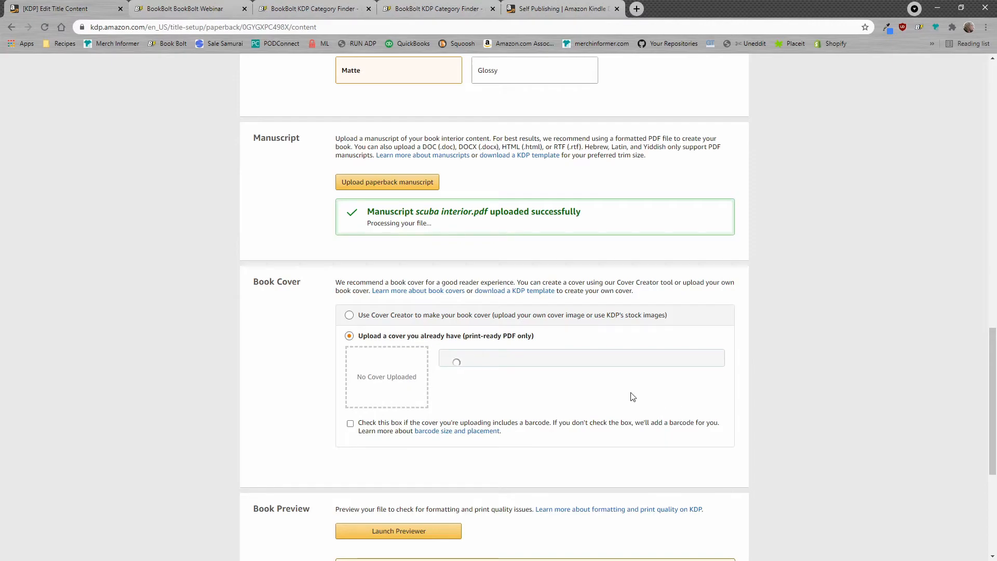
- Launch the print preview, page through the cover and the first interior pages, and approve the book
scroll(642, 394, "down", 2)
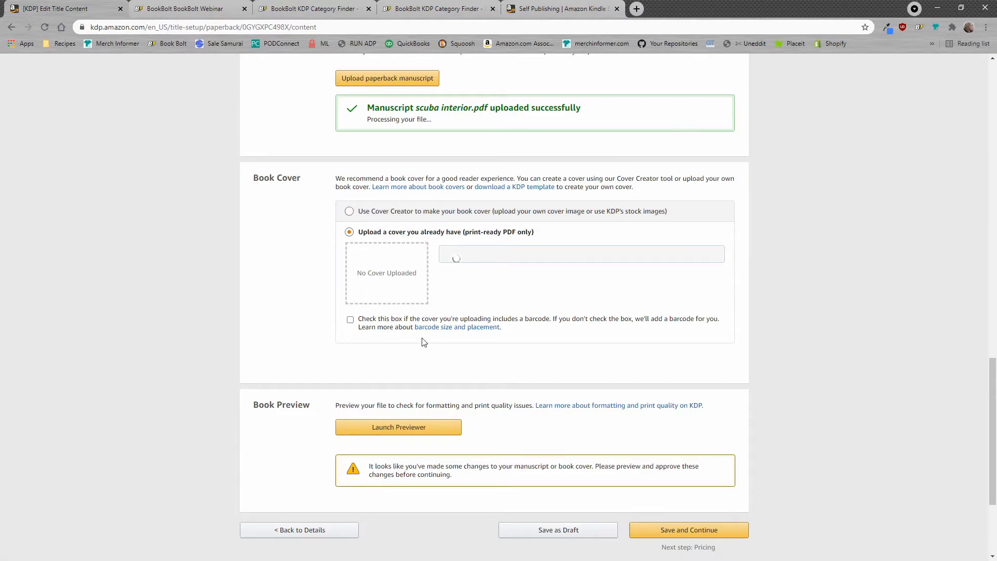
left_click(411, 434)
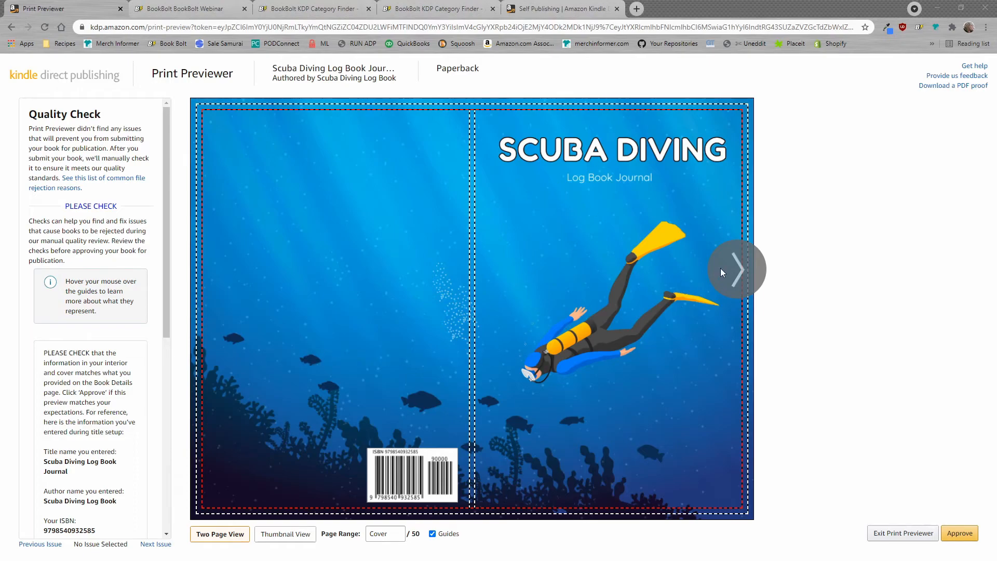
left_click(737, 275)
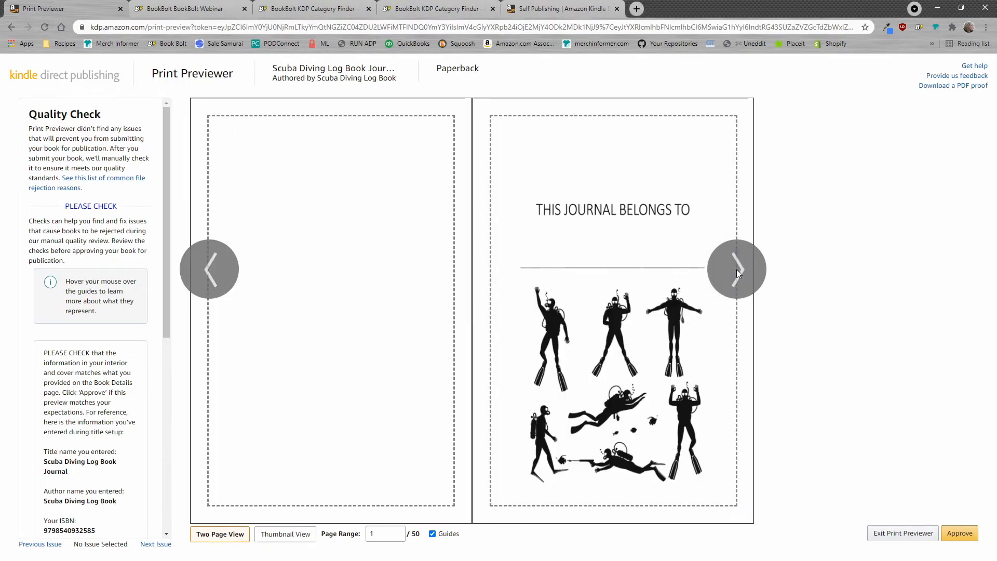
left_click(741, 270)
left_click(740, 272)
left_click(741, 273)
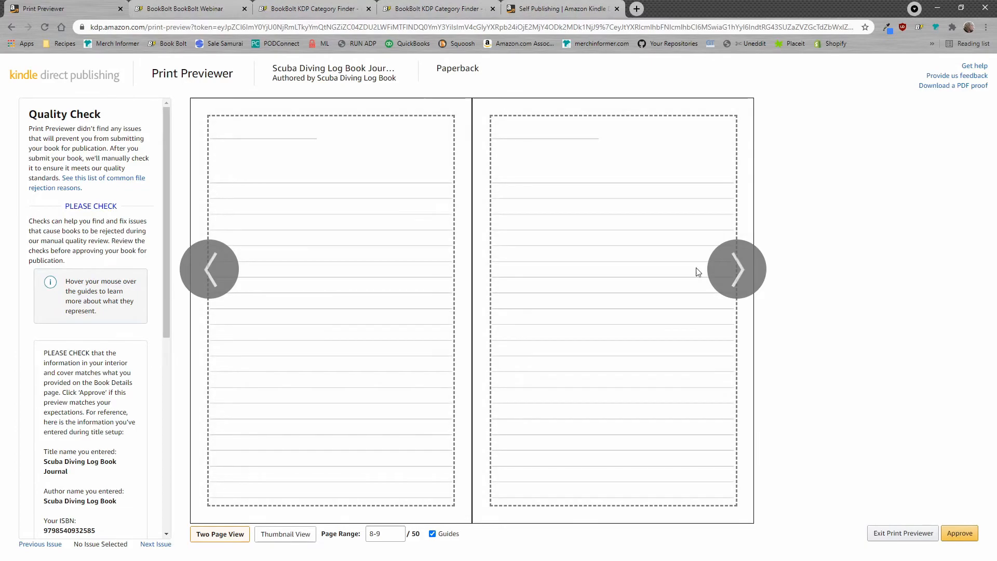
left_click(203, 286)
left_click(207, 285)
left_click(207, 285)
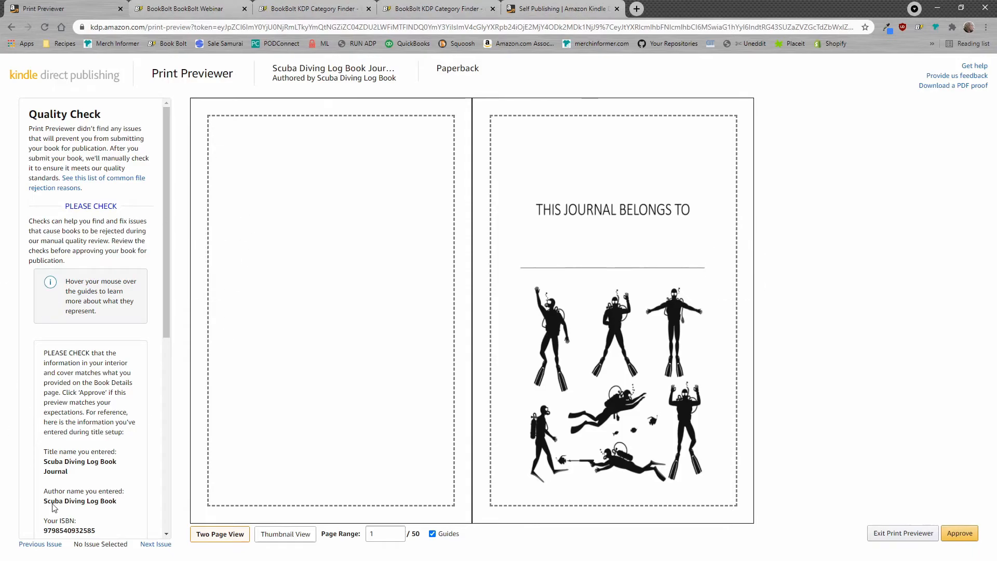
left_click(965, 536)
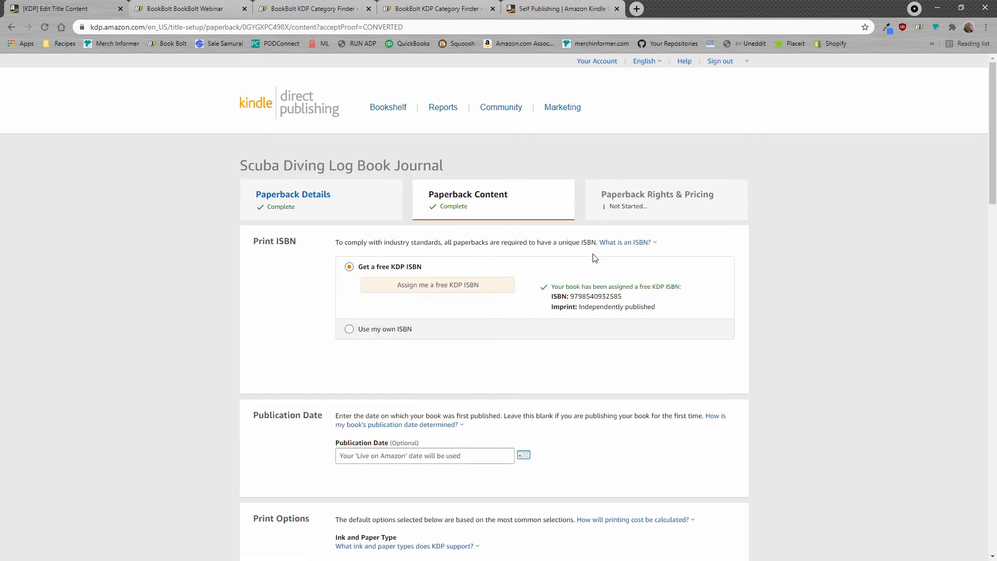
- Review the uploads, the print summary and the printing cost, and save the content to continue to pricing
scroll(552, 261, "down", 1)
scroll(551, 261, "down", 14)
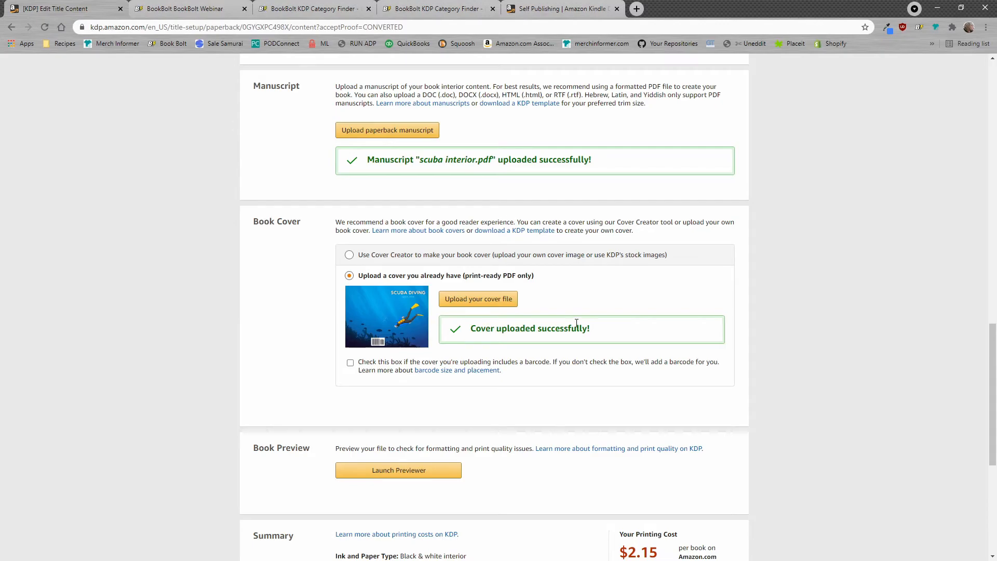
scroll(570, 324, "down", 4)
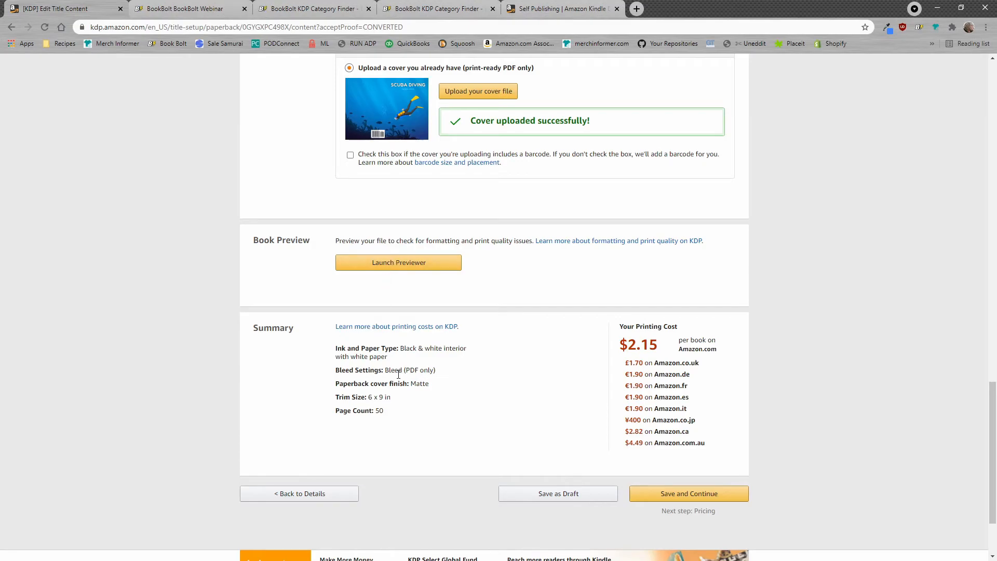
left_click_drag(387, 355, 336, 348)
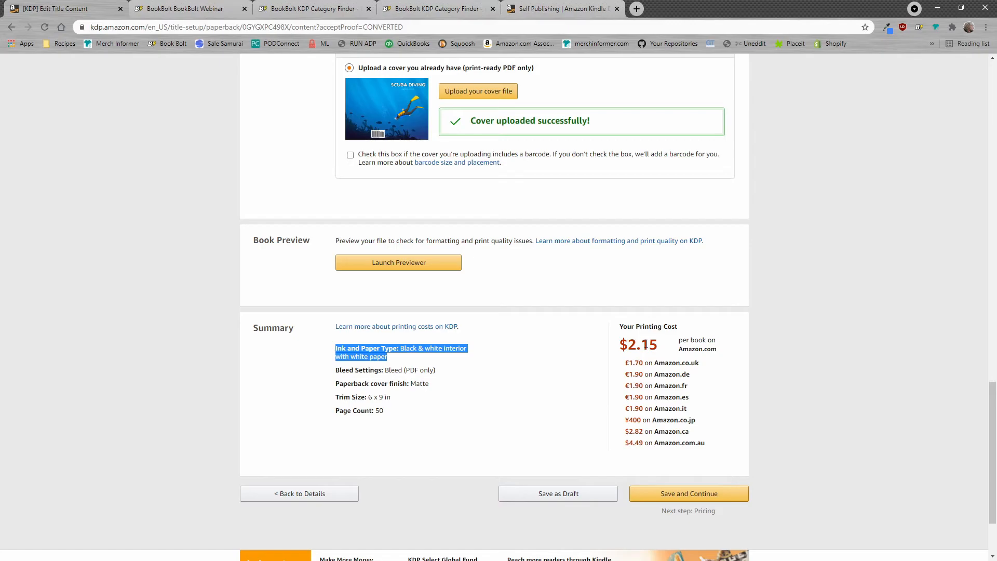
left_click_drag(664, 346, 619, 345)
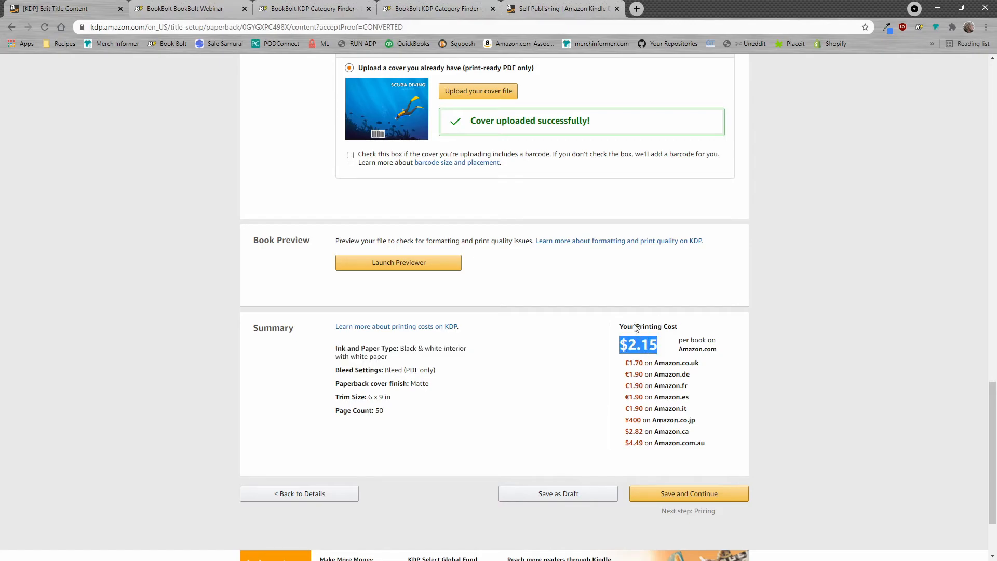
left_click_drag(384, 411, 337, 415)
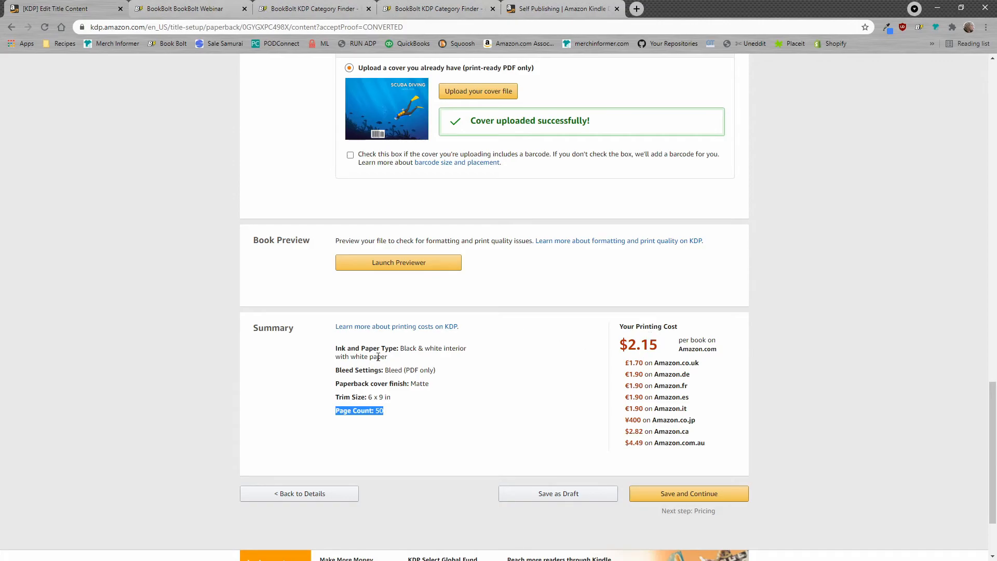
left_click_drag(387, 357, 339, 349)
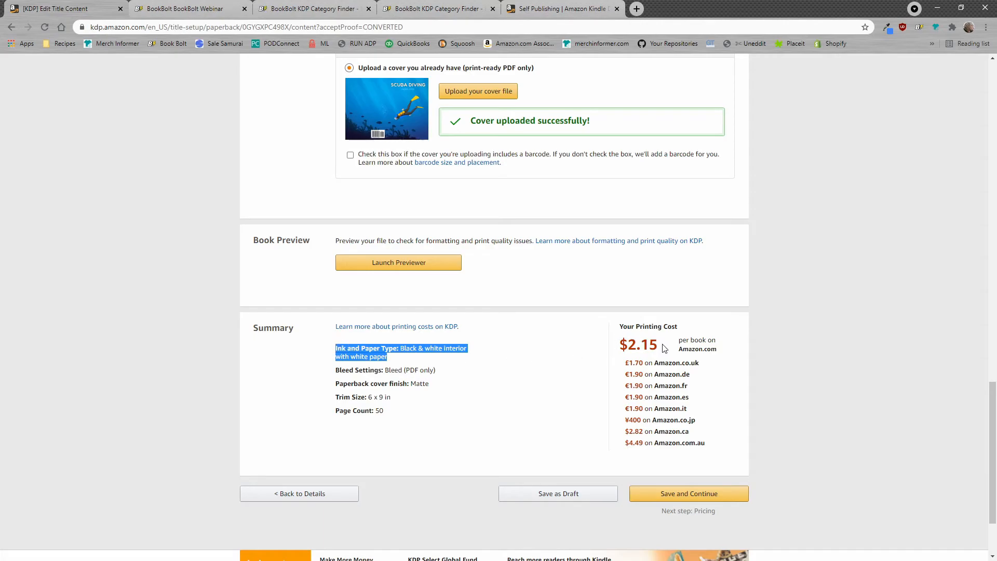
left_click_drag(658, 345, 620, 346)
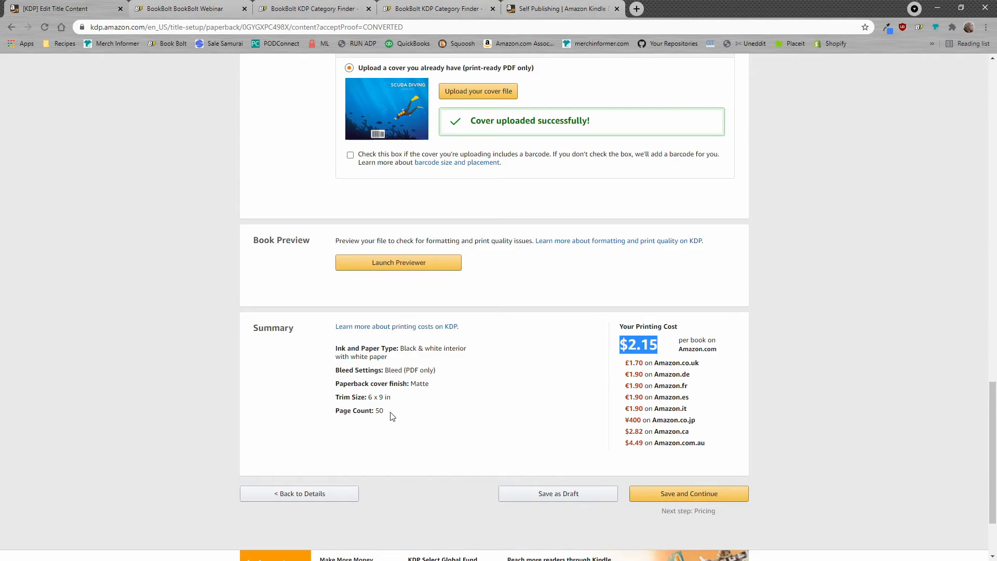
left_click(694, 497)
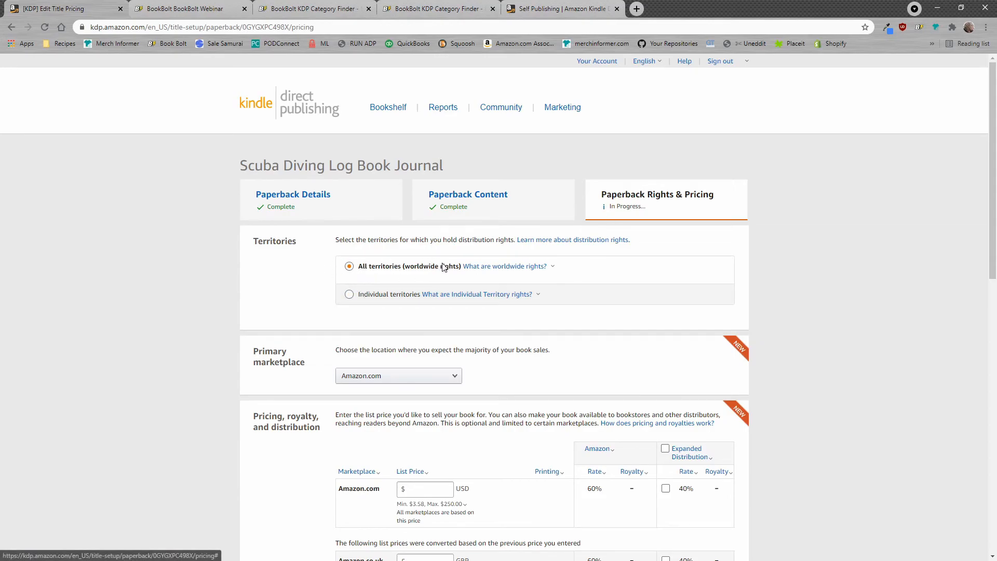
- Look through the Individual territories option and set the territories back to All territories (worldwide rights)
left_click(350, 295)
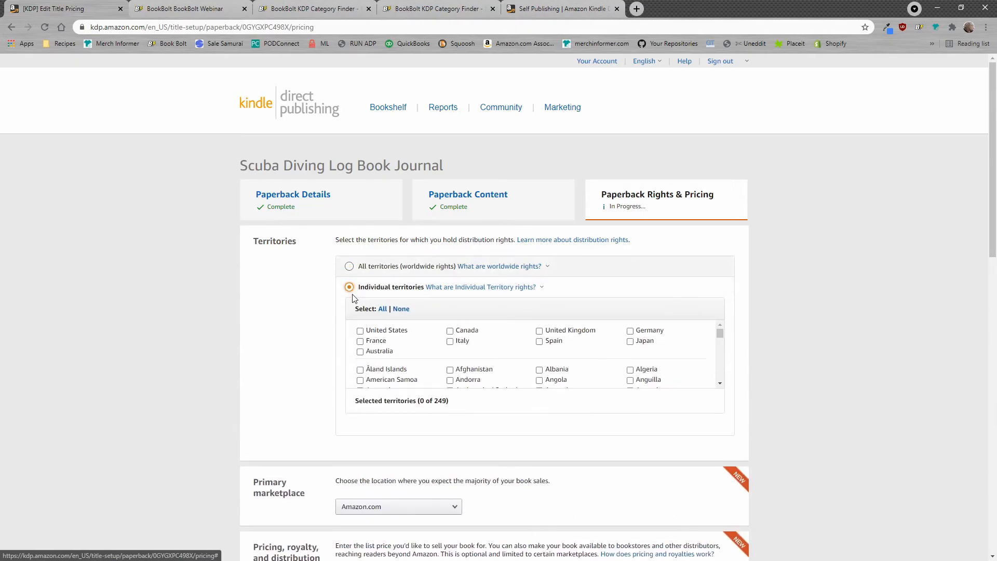
scroll(529, 342, "down", 5)
scroll(529, 343, "up", 6)
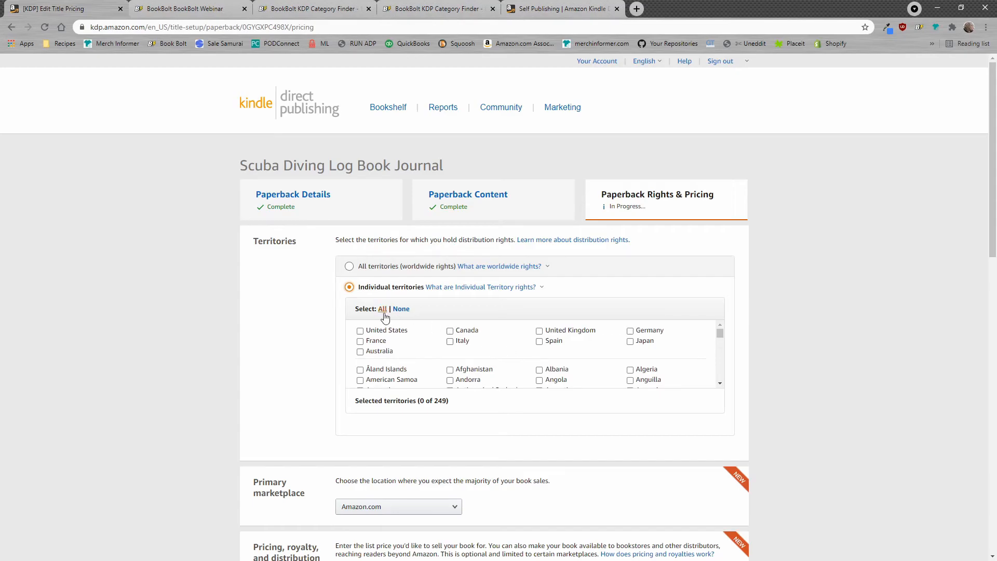
left_click(351, 270)
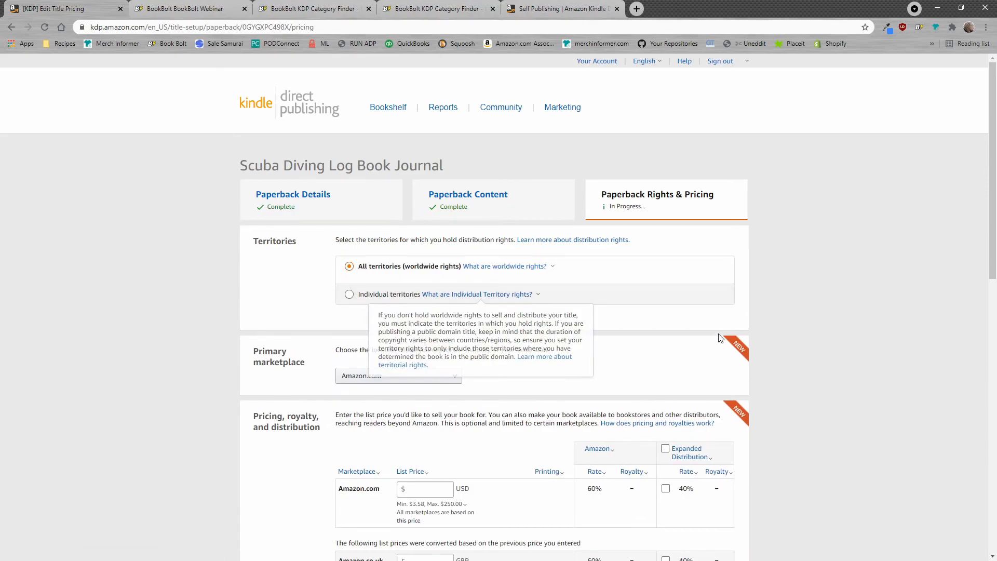
- Choose Amazon.com as the book's primary marketplace
scroll(709, 335, "down", 2)
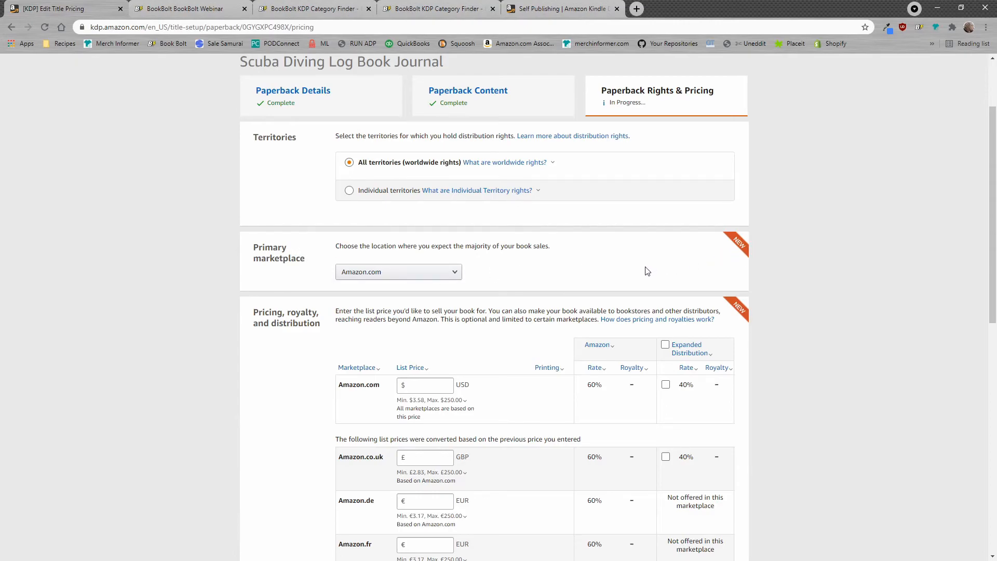
left_click(437, 274)
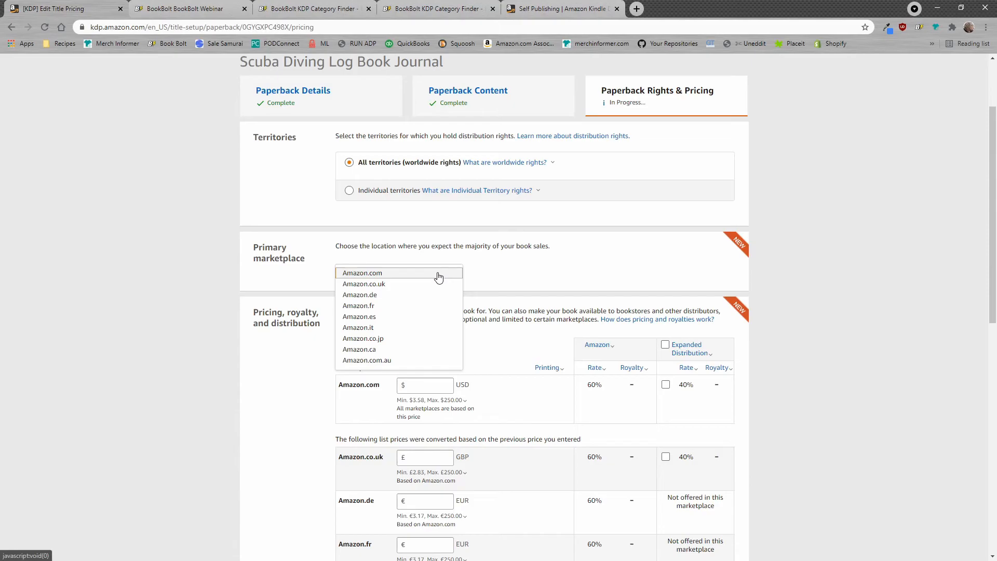
left_click(383, 276)
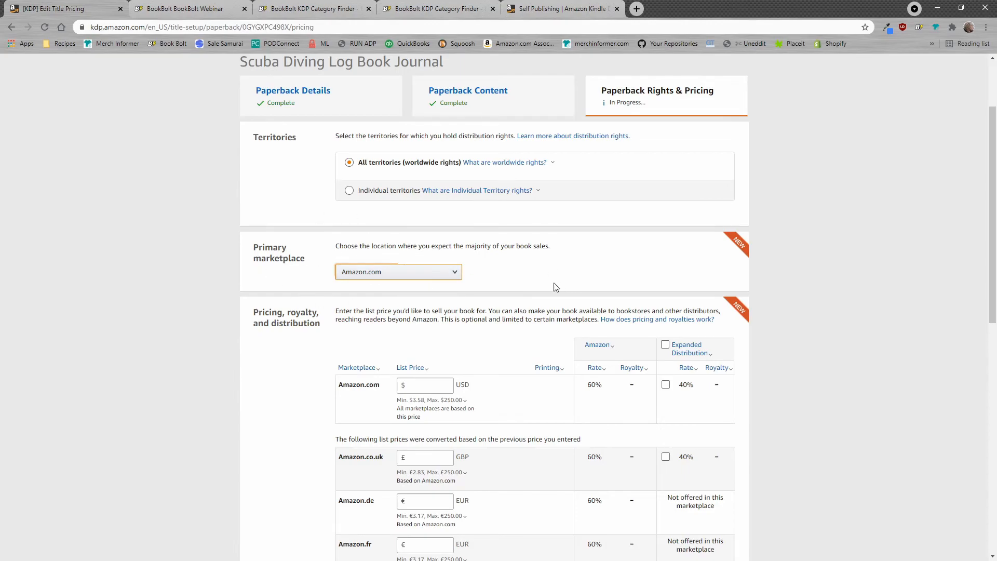
- Check the allowed price range for Amazon.com and set its list price to 6.99 USD
scroll(534, 285, "down", 3)
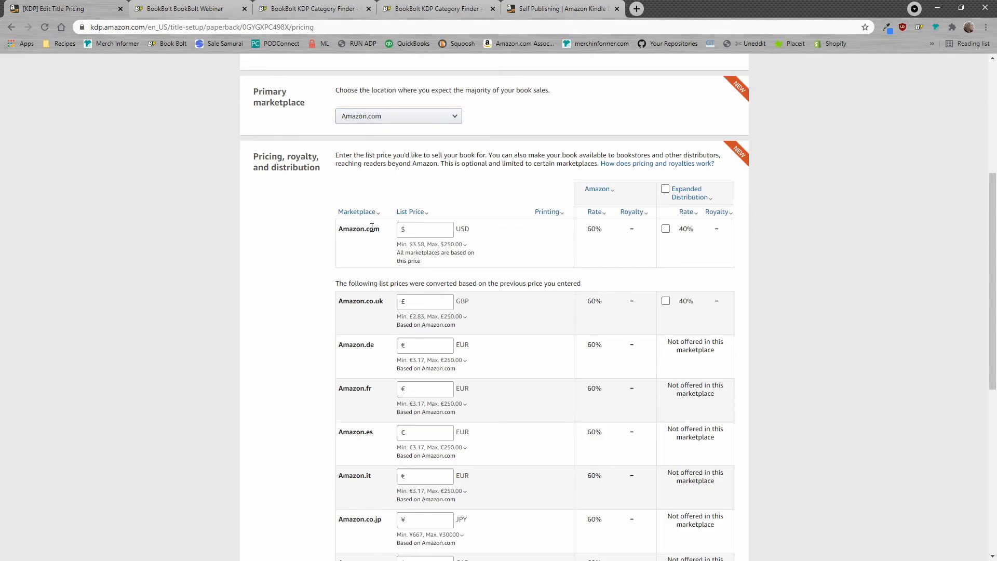
mouse_move(408, 244)
left_click_drag(410, 244, 463, 244)
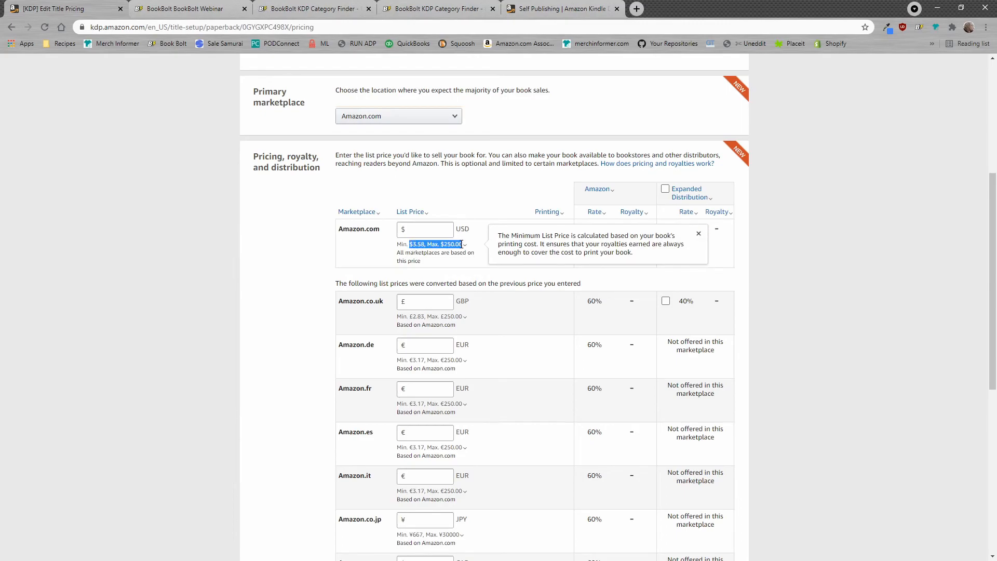
left_click(423, 229)
type("6.99")
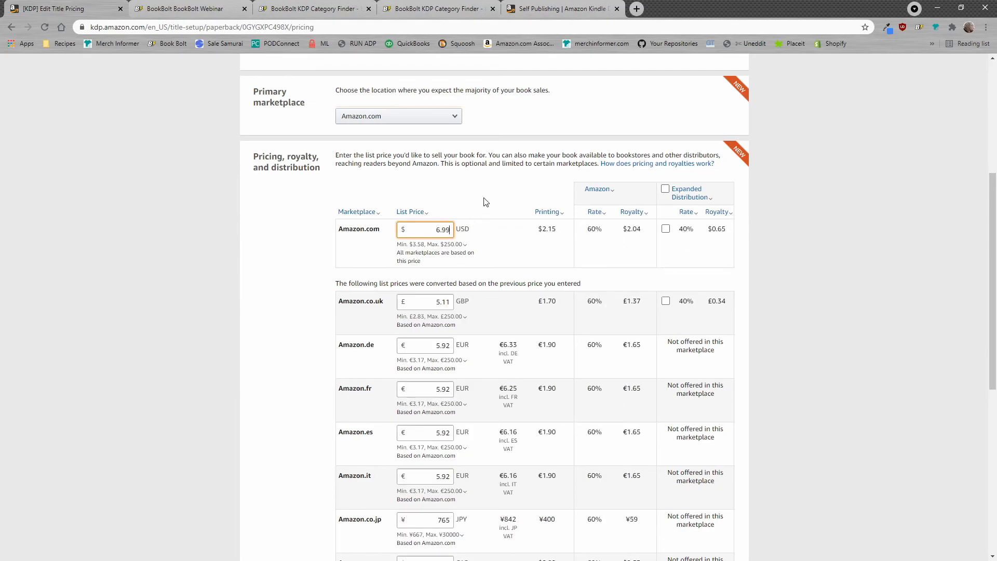
- Review the converted list prices for the other marketplaces and the explanation of Expanded Distribution
scroll(471, 278, "down", 2)
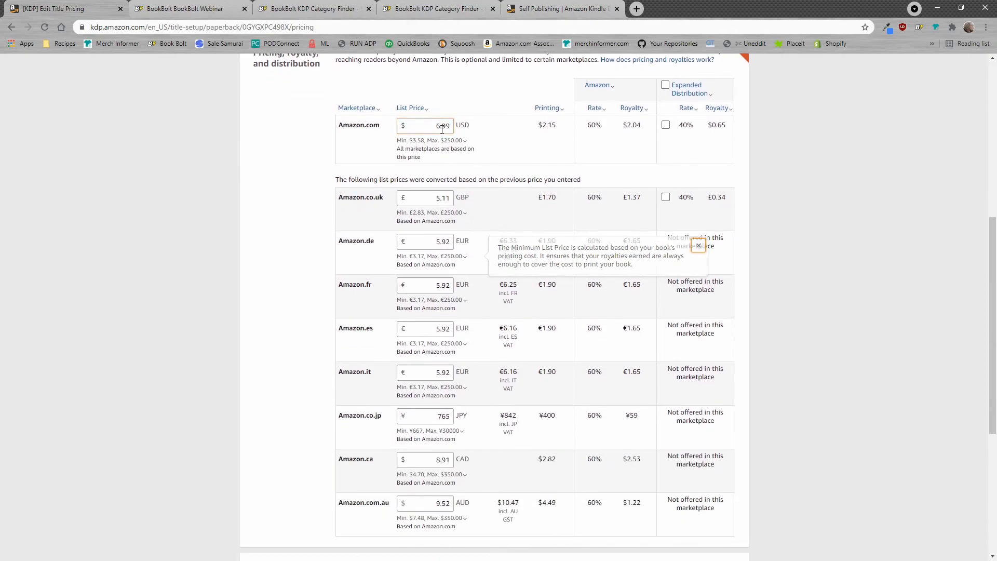
scroll(456, 212, "down", 4)
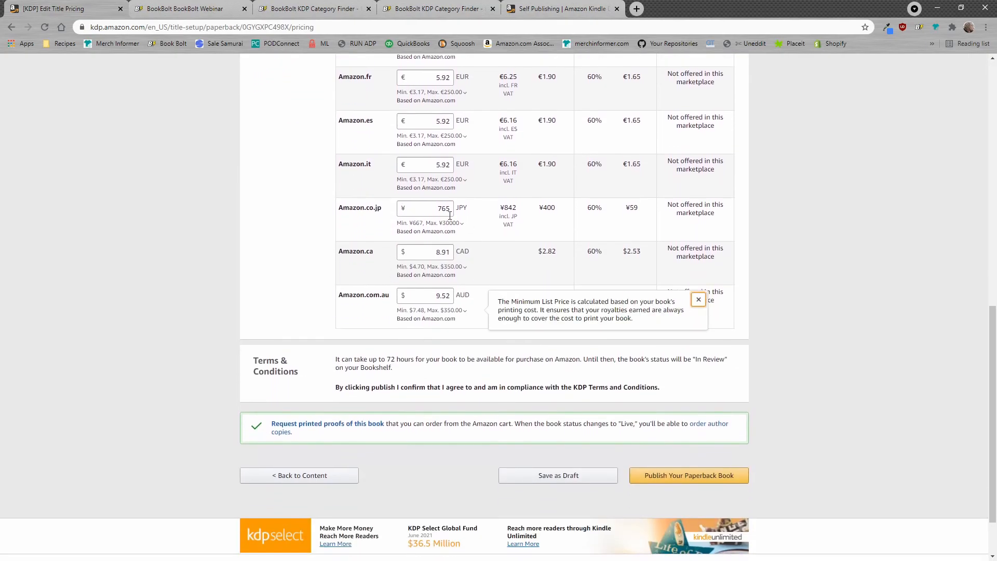
scroll(485, 339, "up", 4)
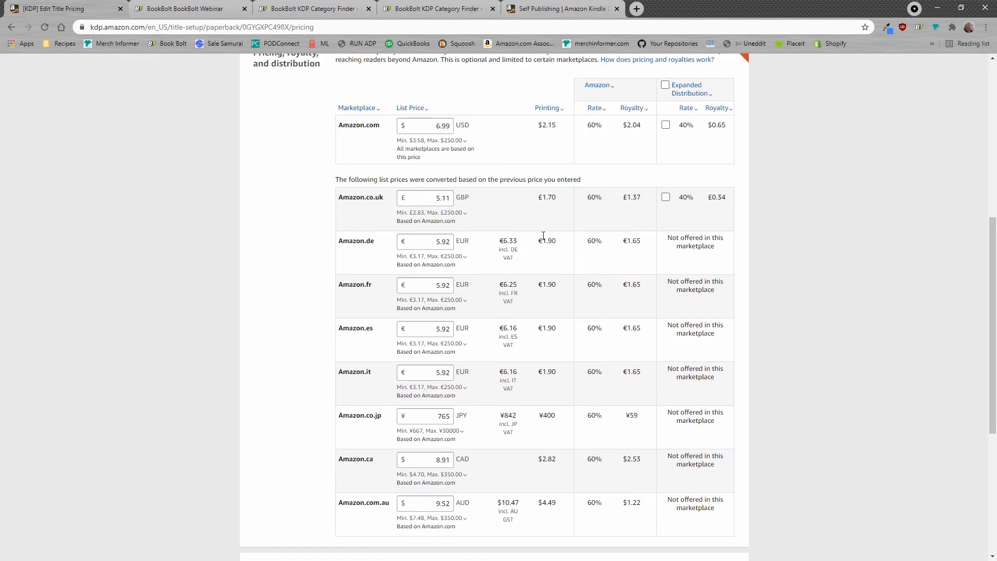
left_click(598, 85)
left_click(658, 106)
left_click(682, 85)
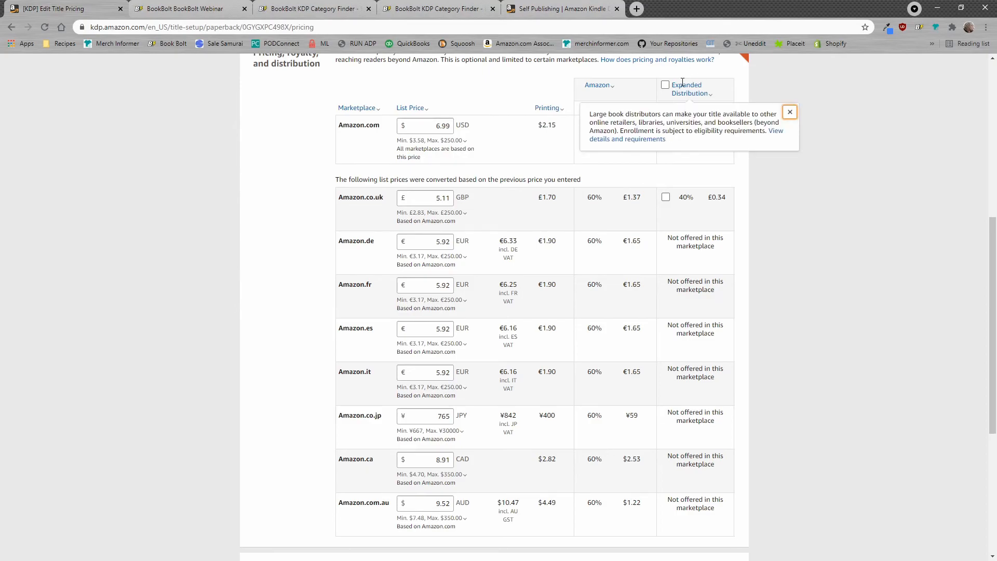
left_click(717, 98)
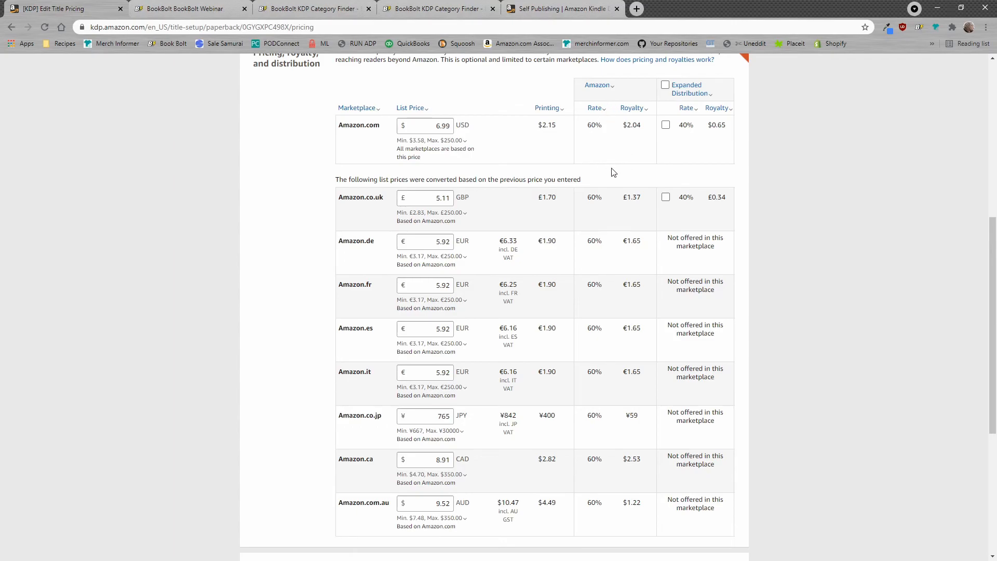
- Examine the Amazon.com printing cost, royalty rate and royalty, and compare the royalties for the other marketplaces
left_click_drag(380, 128, 337, 126)
left_click(544, 129)
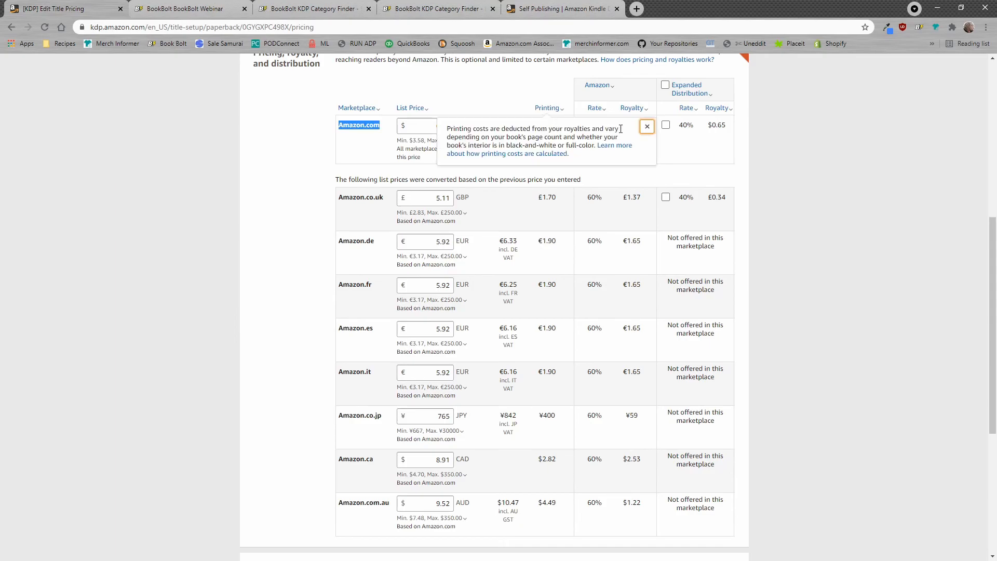
left_click(647, 127)
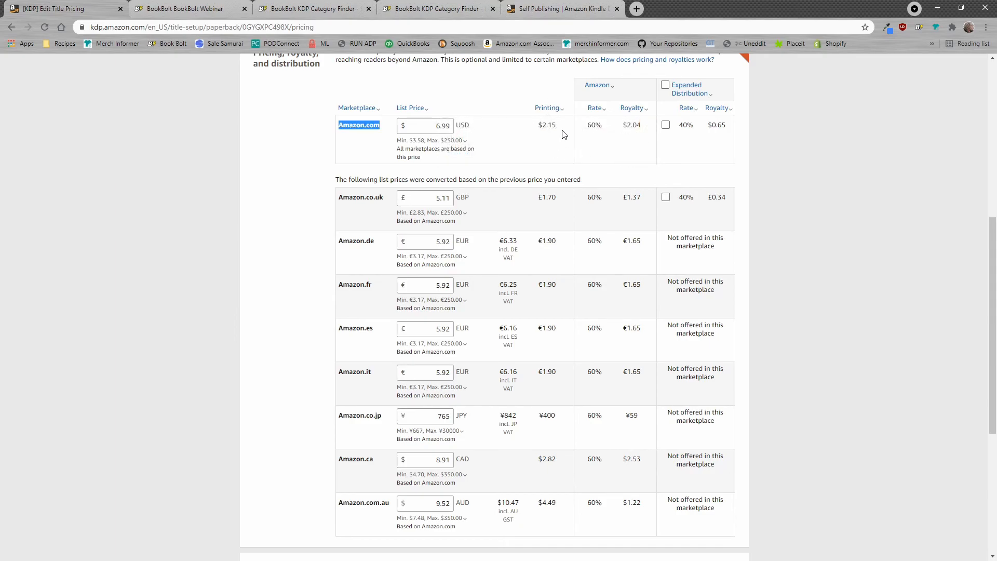
left_click_drag(557, 126, 538, 125)
left_click_drag(601, 126, 624, 125)
left_click_drag(641, 124, 626, 124)
left_click_drag(643, 197, 625, 200)
scroll(644, 270, "down", 2)
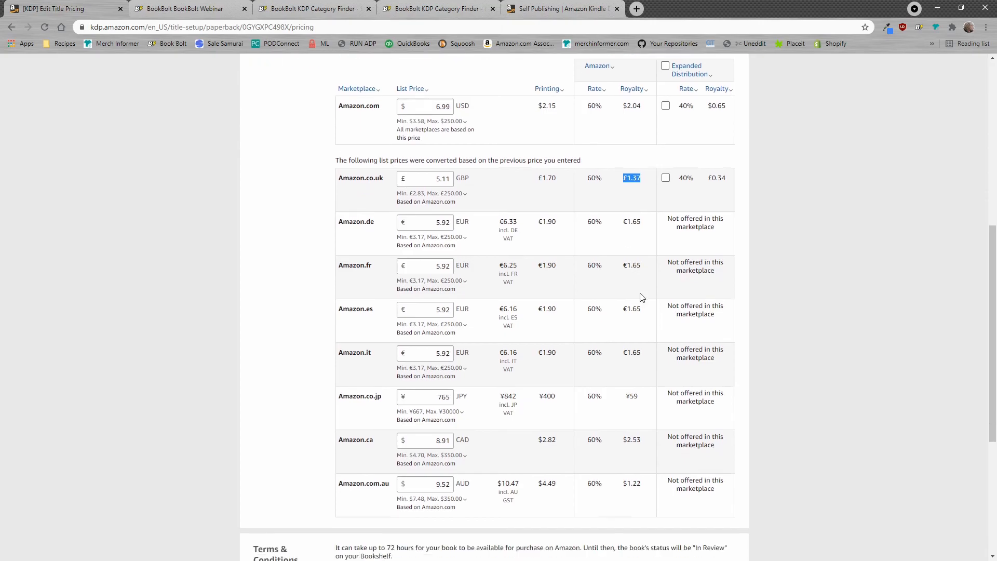
- Set the Amazon.co.uk list price to 8.00 GBP and check the recalculated royalty for that marketplace
scroll(666, 333, "up", 4)
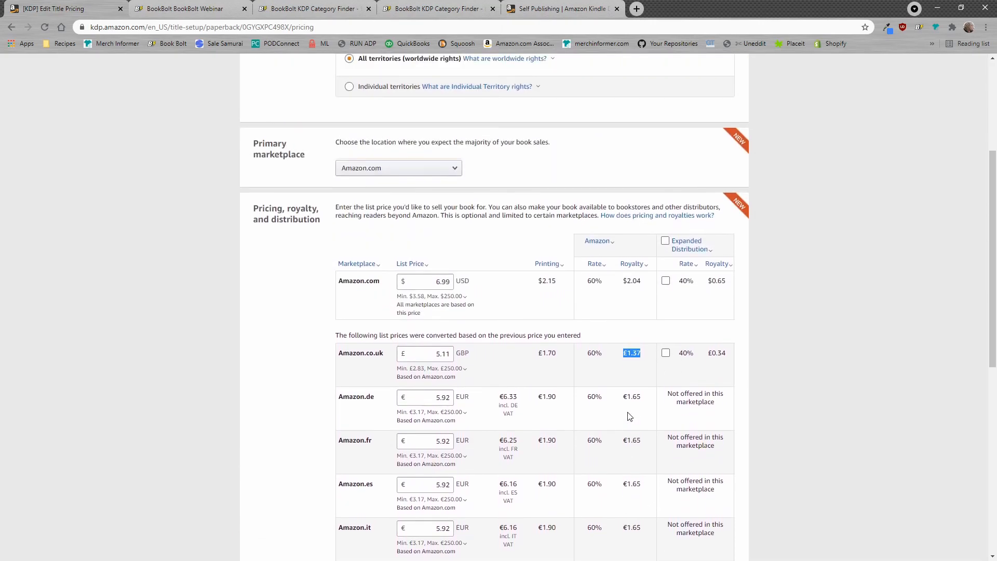
scroll(474, 252, "down", 1)
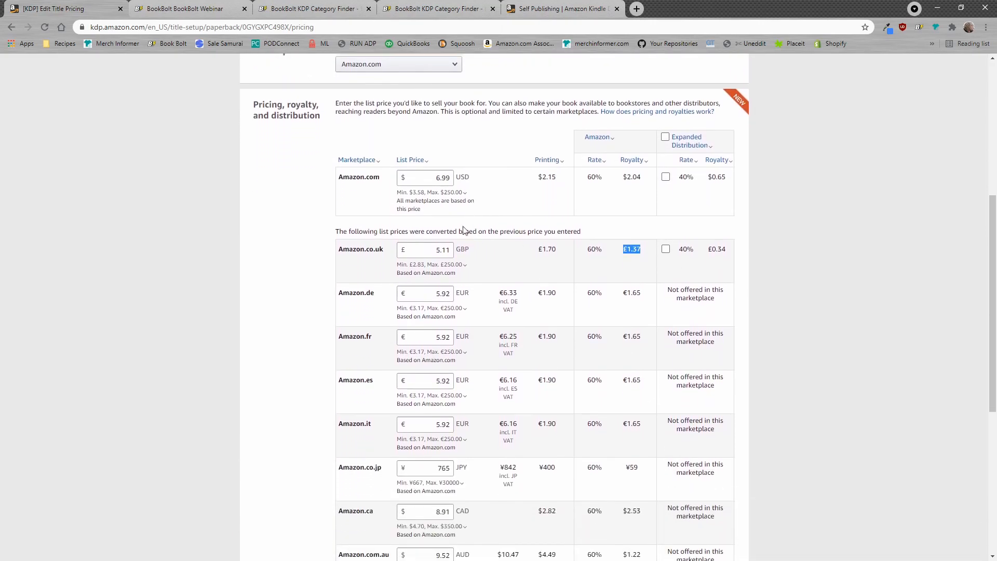
double_click(435, 252)
type("8")
left_click(520, 268)
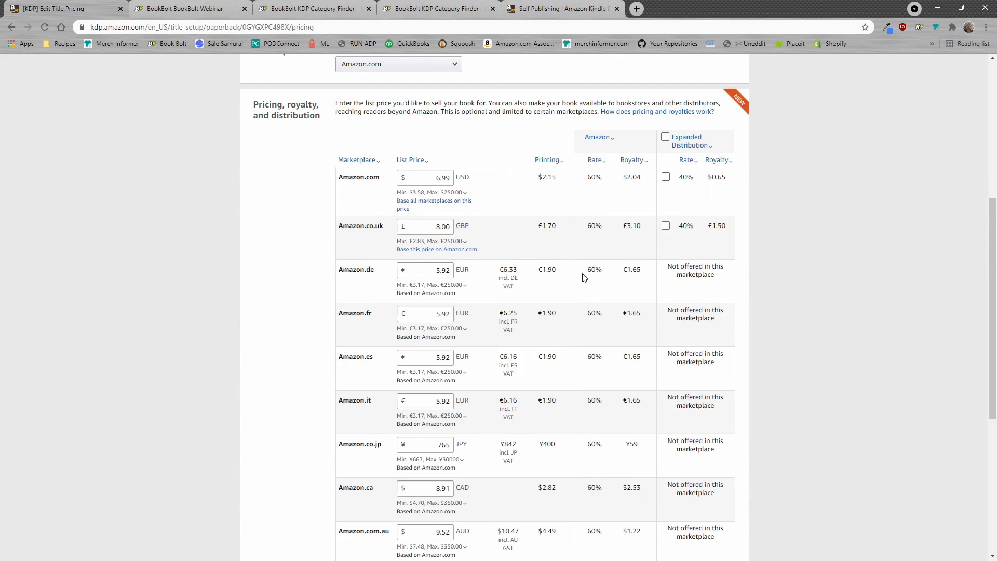
left_click_drag(642, 227, 625, 227)
left_click(640, 236)
left_click_drag(643, 227, 622, 226)
left_click(777, 229)
- Review the remaining marketplace prices and read the Terms & Conditions note on how long the book takes to become available
scroll(525, 348, "down", 2)
scroll(524, 348, "up", 2)
scroll(571, 353, "down", 4)
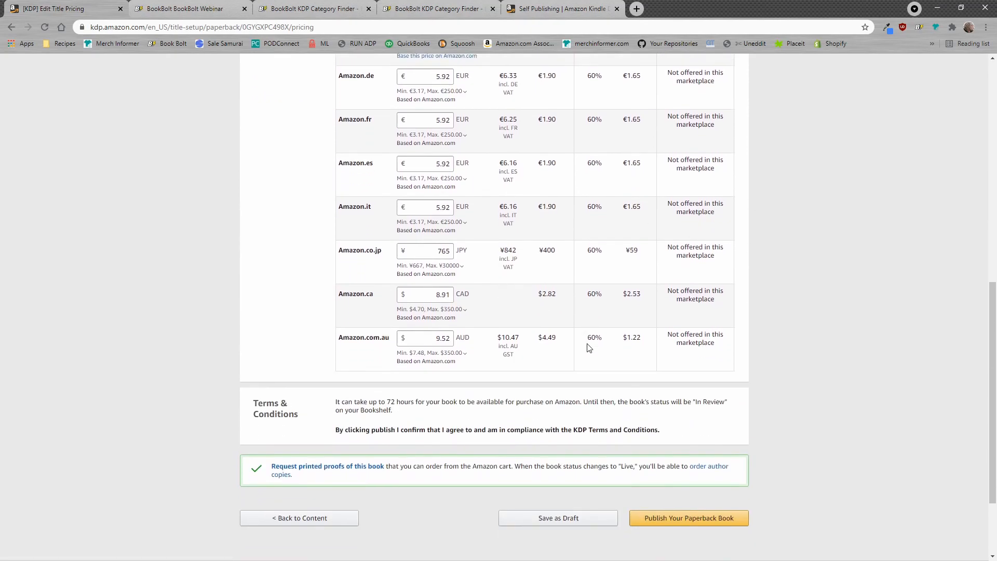
scroll(589, 347, "down", 3)
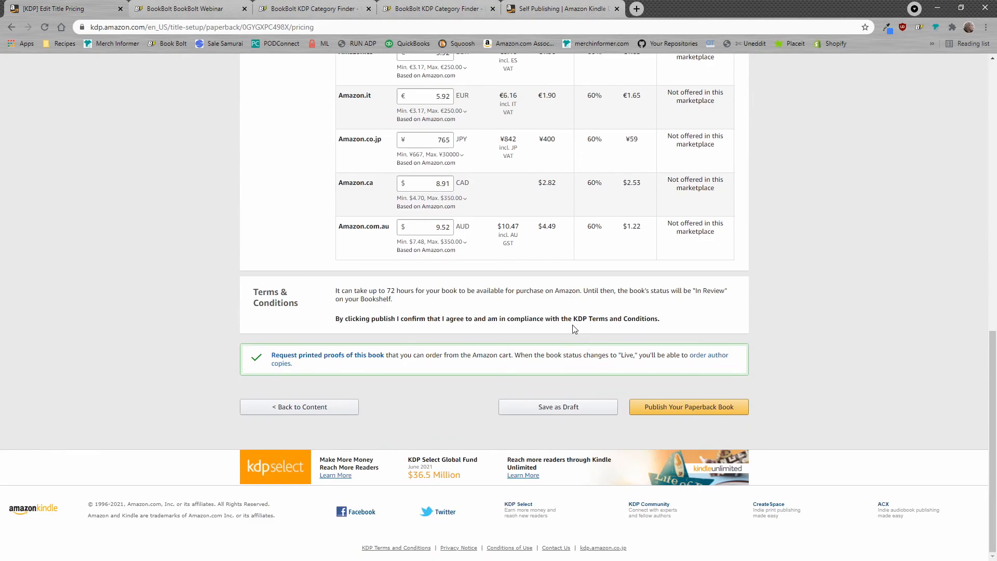
scroll(571, 318, "up", 7)
scroll(577, 334, "down", 7)
left_click_drag(337, 291, 414, 287)
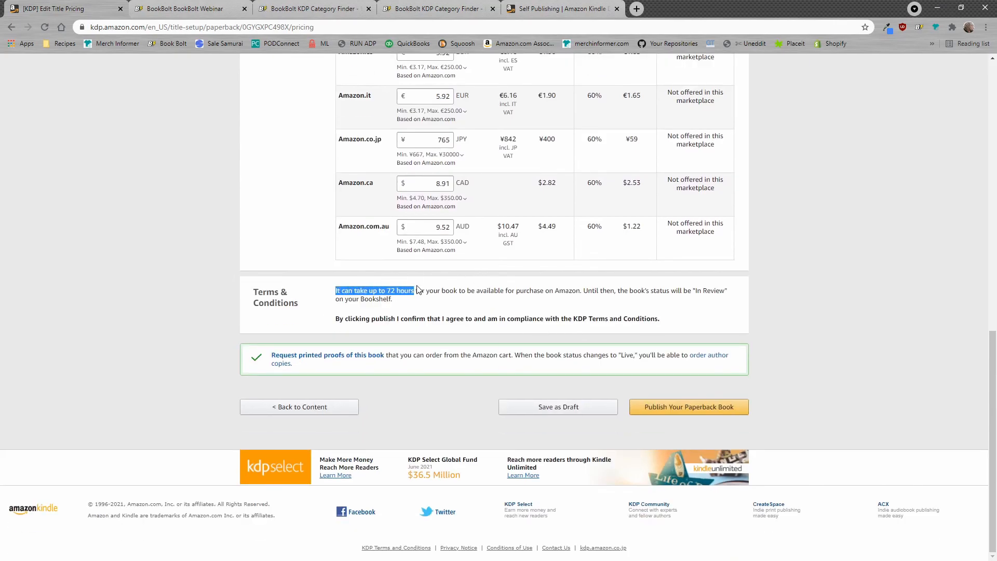